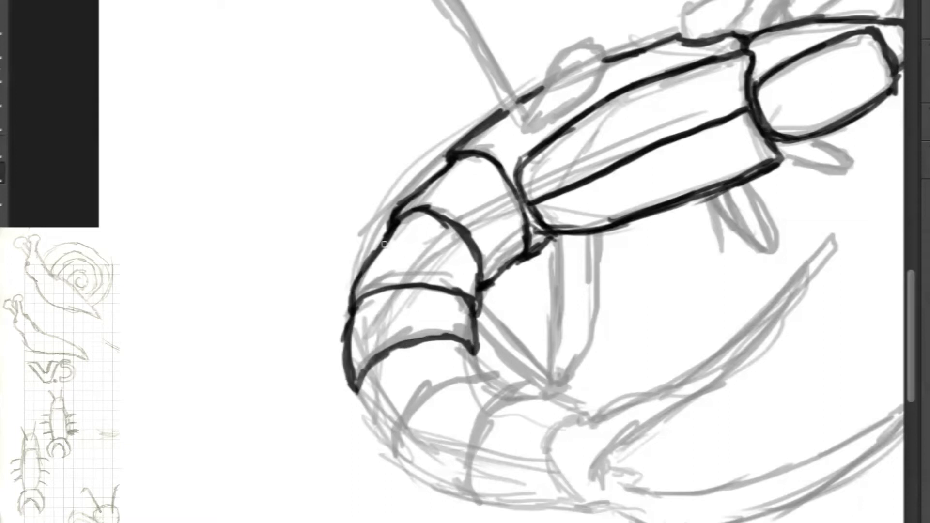
Ink the remaining curved abdomen segments of the earwig over the grey sketch, down to the tail end
{"action": "left_click_drag", "start_coordinate": [509, 176], "coordinate": [528, 245]}
{"action": "left_click_drag", "start_coordinate": [478, 308], "coordinate": [426, 178]}
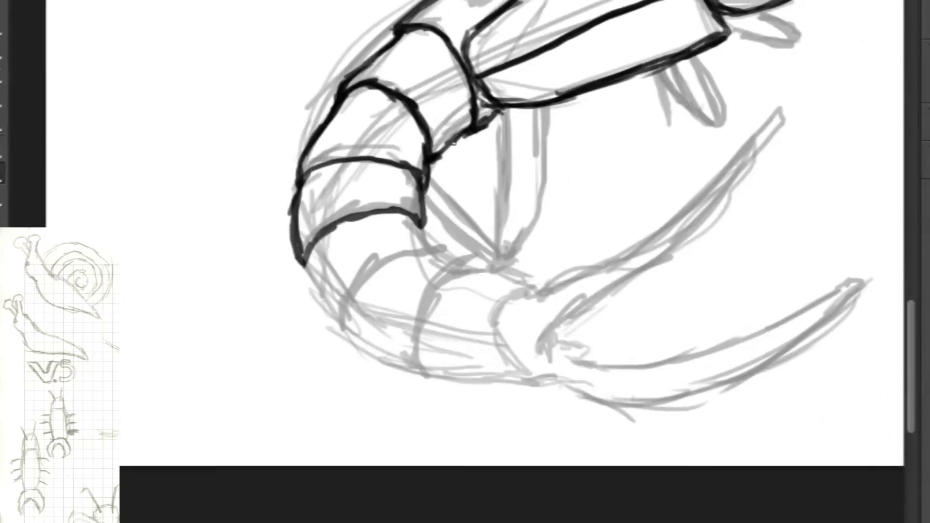
{"action": "mouse_move", "coordinate": [305, 264]}
{"action": "left_mouse_down"}
{"action": "mouse_move", "coordinate": [346, 331]}
{"action": "mouse_move", "coordinate": [444, 258]}
{"action": "mouse_move", "coordinate": [418, 258]}
{"action": "left_mouse_up"}
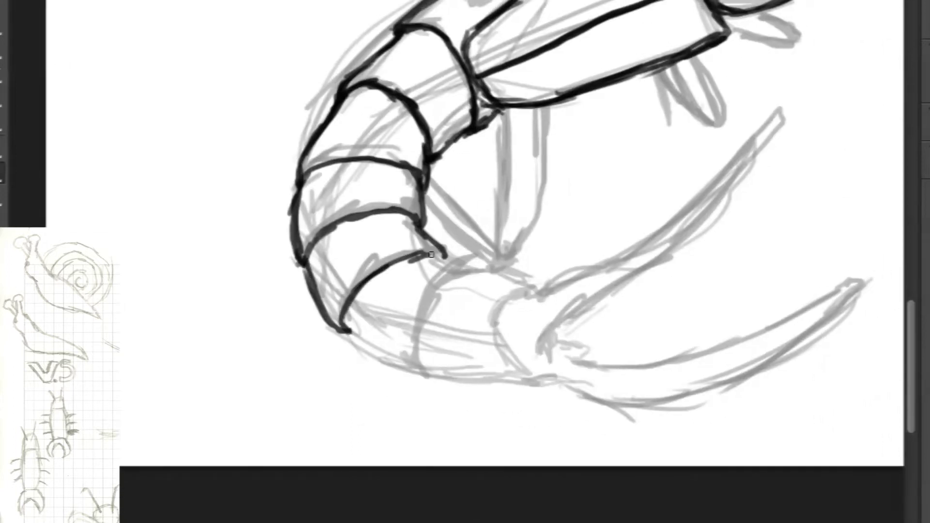
{"action": "left_click_drag", "start_coordinate": [343, 328], "coordinate": [438, 380]}
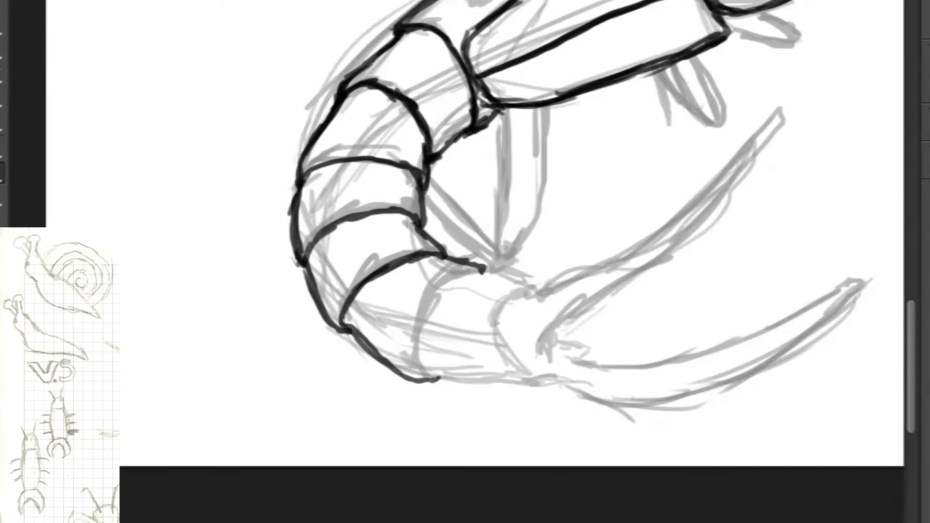
{"action": "mouse_move", "coordinate": [417, 341]}
{"action": "left_mouse_down"}
{"action": "mouse_move", "coordinate": [483, 272]}
{"action": "mouse_move", "coordinate": [420, 340]}
{"action": "left_mouse_up"}
{"action": "mouse_move", "coordinate": [345, 329]}
{"action": "left_mouse_down"}
{"action": "mouse_move", "coordinate": [393, 376]}
{"action": "mouse_move", "coordinate": [488, 387]}
{"action": "mouse_move", "coordinate": [547, 381]}
{"action": "left_mouse_up"}
{"action": "mouse_move", "coordinate": [523, 394]}
{"action": "left_mouse_down"}
{"action": "mouse_move", "coordinate": [547, 382]}
{"action": "mouse_move", "coordinate": [501, 325]}
{"action": "mouse_move", "coordinate": [537, 292]}
{"action": "left_mouse_up"}
{"action": "left_click_drag", "start_coordinate": [485, 271], "coordinate": [537, 295]}
{"action": "mouse_move", "coordinate": [532, 293]}
{"action": "left_mouse_down"}
{"action": "mouse_move", "coordinate": [520, 367]}
{"action": "mouse_move", "coordinate": [535, 376]}
{"action": "mouse_move", "coordinate": [539, 332]}
{"action": "left_mouse_up"}
Ink the upper tail pincer as a long tapering blade with a pointed tip
{"action": "left_click_drag", "start_coordinate": [541, 330], "coordinate": [612, 285]}
{"action": "mouse_move", "coordinate": [537, 293]}
{"action": "left_mouse_down"}
{"action": "mouse_move", "coordinate": [644, 237]}
{"action": "mouse_move", "coordinate": [792, 88]}
{"action": "mouse_move", "coordinate": [630, 265]}
{"action": "left_mouse_up"}
{"action": "mouse_move", "coordinate": [579, 313]}
{"action": "left_mouse_down"}
{"action": "mouse_move", "coordinate": [794, 87]}
{"action": "mouse_move", "coordinate": [777, 135]}
{"action": "left_mouse_up"}
{"action": "left_click_drag", "start_coordinate": [776, 103], "coordinate": [795, 78]}
{"action": "left_click_drag", "start_coordinate": [789, 123], "coordinate": [735, 175]}
{"action": "mouse_move", "coordinate": [541, 292]}
{"action": "left_mouse_down"}
{"action": "mouse_move", "coordinate": [634, 244]}
{"action": "mouse_move", "coordinate": [790, 81]}
{"action": "left_mouse_up"}
Ink the lower tail pincer as a curved, pointed blade with a small curl at its base
{"action": "mouse_move", "coordinate": [543, 339]}
{"action": "left_mouse_down"}
{"action": "mouse_move", "coordinate": [565, 349]}
{"action": "mouse_move", "coordinate": [675, 351]}
{"action": "mouse_move", "coordinate": [624, 370]}
{"action": "mouse_move", "coordinate": [853, 278]}
{"action": "left_mouse_up"}
{"action": "left_click_drag", "start_coordinate": [802, 310], "coordinate": [862, 270]}
{"action": "mouse_move", "coordinate": [550, 380]}
{"action": "left_mouse_down"}
{"action": "mouse_move", "coordinate": [804, 339]}
{"action": "mouse_move", "coordinate": [865, 274]}
{"action": "left_mouse_up"}
{"action": "left_click_drag", "start_coordinate": [776, 358], "coordinate": [866, 269]}
{"action": "mouse_move", "coordinate": [563, 356]}
{"action": "left_mouse_down"}
{"action": "mouse_move", "coordinate": [595, 364]}
{"action": "mouse_move", "coordinate": [853, 278]}
{"action": "left_mouse_up"}
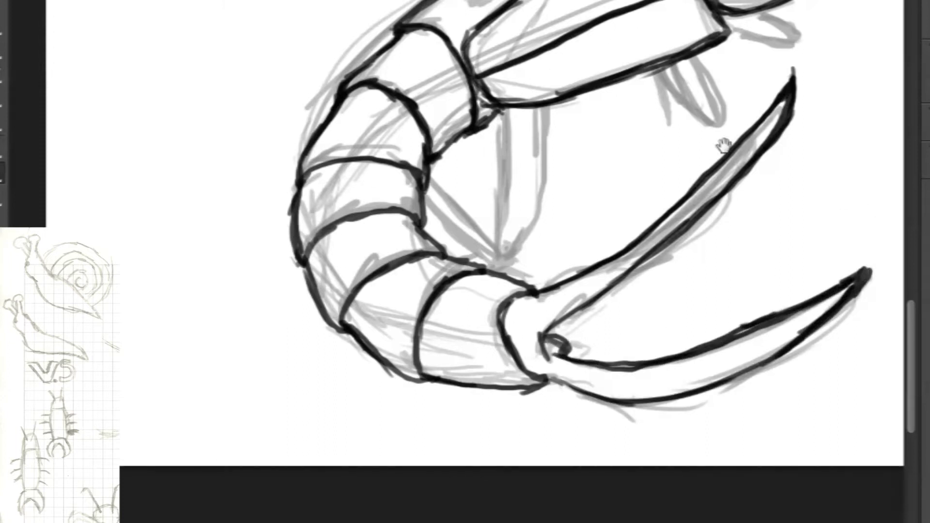
Ink the earwig's upper rear leg, with its rounded base segment and the thin outer section bending away
{"action": "left_click_drag", "start_coordinate": [843, 145], "coordinate": [747, 486]}
{"action": "left_click_drag", "start_coordinate": [677, 322], "coordinate": [672, 322]}
{"action": "mouse_move", "coordinate": [381, 334]}
{"action": "left_mouse_down"}
{"action": "mouse_move", "coordinate": [406, 275]}
{"action": "mouse_move", "coordinate": [435, 261]}
{"action": "mouse_move", "coordinate": [379, 329]}
{"action": "left_mouse_up"}
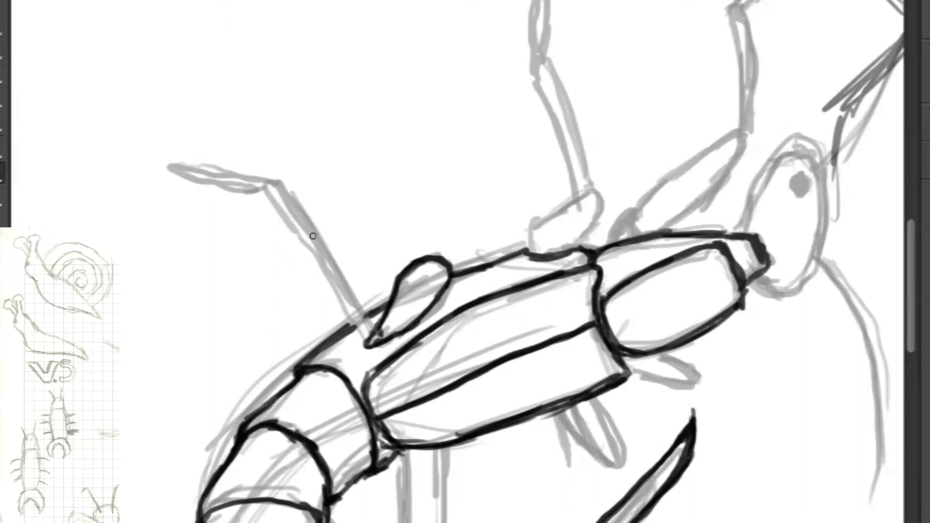
{"action": "left_click_drag", "start_coordinate": [273, 204], "coordinate": [368, 339]}
{"action": "left_click_drag", "start_coordinate": [329, 285], "coordinate": [367, 339]}
{"action": "left_click_drag", "start_coordinate": [275, 184], "coordinate": [371, 331]}
{"action": "left_click_drag", "start_coordinate": [311, 237], "coordinate": [371, 326]}
{"action": "mouse_move", "coordinate": [274, 183]}
{"action": "left_mouse_down"}
{"action": "mouse_move", "coordinate": [284, 222]}
{"action": "mouse_move", "coordinate": [339, 305]}
{"action": "left_mouse_up"}
{"action": "mouse_move", "coordinate": [272, 180]}
{"action": "left_mouse_down"}
{"action": "mouse_move", "coordinate": [227, 185]}
{"action": "mouse_move", "coordinate": [267, 178]}
{"action": "left_mouse_up"}
Ink the upper middle leg, from its oval base segment through the thin jointed sections
{"action": "left_click_drag", "start_coordinate": [487, 280], "coordinate": [339, 352]}
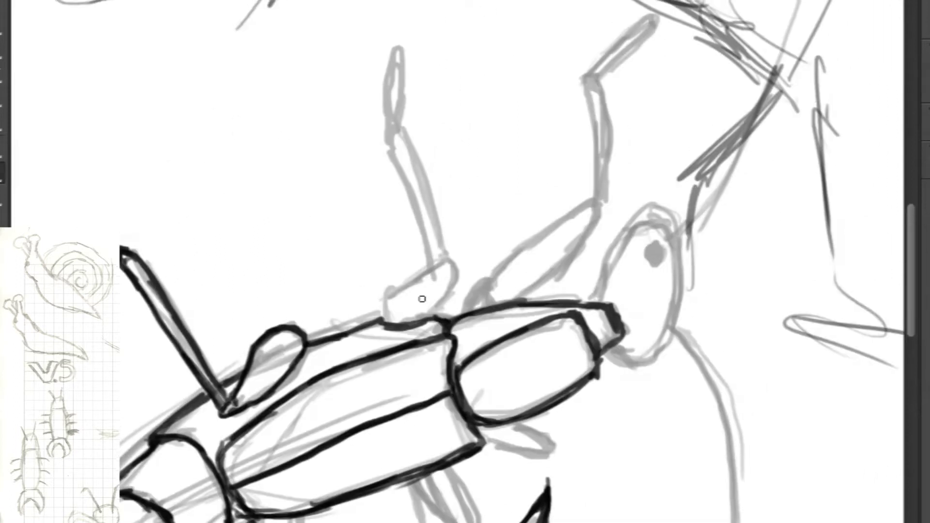
{"action": "left_click_drag", "start_coordinate": [426, 273], "coordinate": [428, 323]}
{"action": "mouse_move", "coordinate": [388, 294]}
{"action": "left_mouse_down"}
{"action": "mouse_move", "coordinate": [425, 324]}
{"action": "mouse_move", "coordinate": [439, 310]}
{"action": "left_mouse_up"}
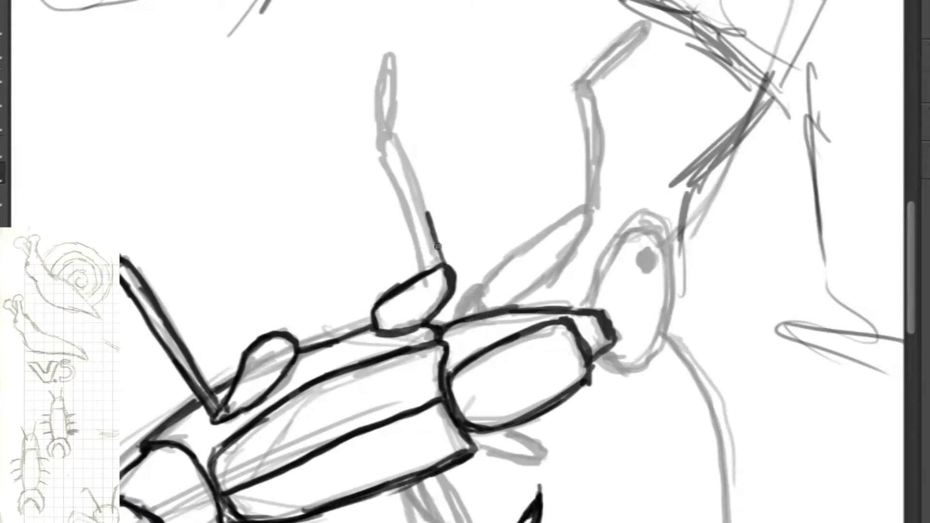
{"action": "left_click_drag", "start_coordinate": [437, 246], "coordinate": [395, 137]}
{"action": "mouse_move", "coordinate": [426, 283]}
{"action": "left_mouse_down"}
{"action": "mouse_move", "coordinate": [386, 147]}
{"action": "mouse_move", "coordinate": [388, 46]}
{"action": "mouse_move", "coordinate": [393, 131]}
{"action": "left_mouse_up"}
Ink the upper front leg with its wide thigh, small joints and bent outer section
{"action": "mouse_move", "coordinate": [477, 294]}
{"action": "left_mouse_down"}
{"action": "mouse_move", "coordinate": [585, 209]}
{"action": "mouse_move", "coordinate": [590, 220]}
{"action": "mouse_move", "coordinate": [550, 275]}
{"action": "mouse_move", "coordinate": [458, 317]}
{"action": "left_mouse_up"}
{"action": "mouse_move", "coordinate": [589, 209]}
{"action": "left_mouse_down"}
{"action": "mouse_move", "coordinate": [578, 84]}
{"action": "mouse_move", "coordinate": [594, 209]}
{"action": "left_mouse_up"}
{"action": "mouse_move", "coordinate": [578, 83]}
{"action": "left_mouse_down"}
{"action": "mouse_move", "coordinate": [650, 24]}
{"action": "mouse_move", "coordinate": [587, 82]}
{"action": "left_mouse_up"}
Ink the lower rear leg as a bent shape running from the body's underside to a point near the tail
{"action": "mouse_move", "coordinate": [730, 505]}
{"action": "left_mouse_down"}
{"action": "mouse_move", "coordinate": [669, 231]}
{"action": "mouse_move", "coordinate": [718, 219]}
{"action": "left_mouse_up"}
{"action": "left_click_drag", "start_coordinate": [231, 395], "coordinate": [238, 238]}
{"action": "mouse_move", "coordinate": [230, 394]}
{"action": "left_mouse_down"}
{"action": "mouse_move", "coordinate": [247, 381]}
{"action": "mouse_move", "coordinate": [279, 242]}
{"action": "left_mouse_up"}
{"action": "left_click_drag", "start_coordinate": [280, 238], "coordinate": [247, 381]}
{"action": "mouse_move", "coordinate": [164, 312]}
{"action": "left_mouse_down"}
{"action": "mouse_move", "coordinate": [226, 374]}
{"action": "mouse_move", "coordinate": [225, 390]}
{"action": "left_mouse_up"}
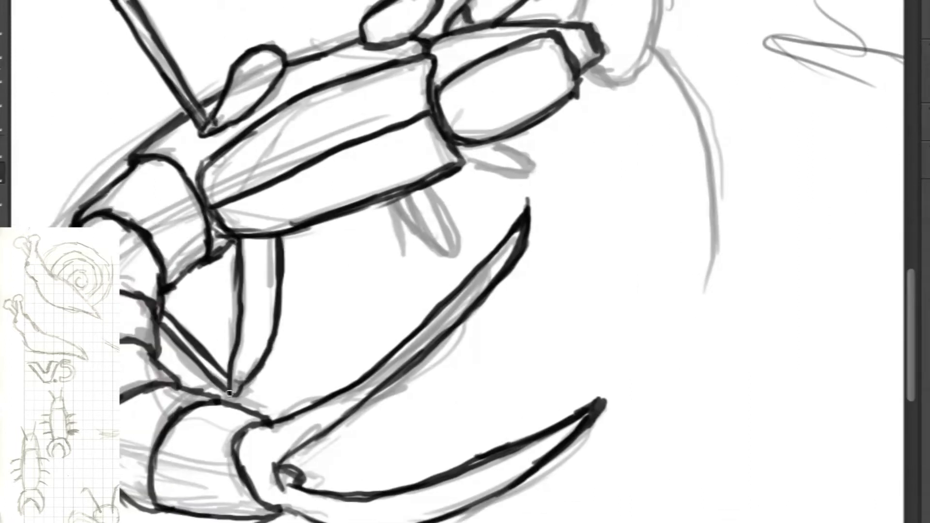
Ink the short lower middle and front legs protruding from beneath the thorax
{"action": "left_click_drag", "start_coordinate": [407, 200], "coordinate": [453, 262]}
{"action": "mouse_move", "coordinate": [453, 262]}
{"action": "left_mouse_down"}
{"action": "mouse_move", "coordinate": [425, 191]}
{"action": "mouse_move", "coordinate": [454, 261]}
{"action": "left_mouse_up"}
{"action": "left_click_drag", "start_coordinate": [390, 203], "coordinate": [400, 252]}
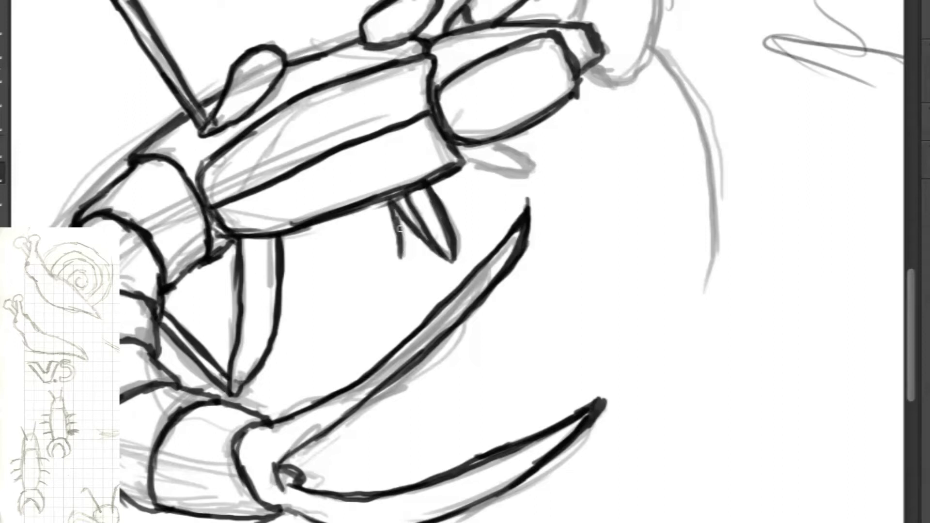
{"action": "left_click_drag", "start_coordinate": [465, 162], "coordinate": [535, 184]}
{"action": "left_click_drag", "start_coordinate": [491, 139], "coordinate": [540, 179]}
{"action": "left_click_drag", "start_coordinate": [468, 167], "coordinate": [532, 176]}
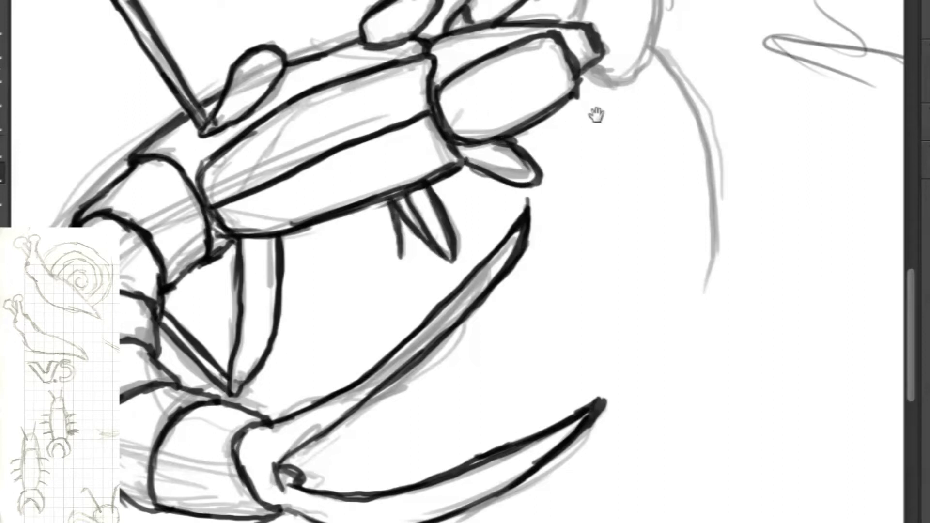
Ink the long upper antenna as a chain of small tapered segments rising from the head along the sketched curve
{"action": "left_click_drag", "start_coordinate": [571, 123], "coordinate": [344, 479]}
{"action": "key", "text": "ctrl+plus"}
{"action": "mouse_move", "coordinate": [496, 245]}
{"action": "left_mouse_down"}
{"action": "mouse_move", "coordinate": [412, 384]}
{"action": "mouse_move", "coordinate": [406, 412]}
{"action": "mouse_move", "coordinate": [434, 325]}
{"action": "left_mouse_up"}
{"action": "left_click_drag", "start_coordinate": [334, 398], "coordinate": [322, 406]}
{"action": "right_click", "coordinate": [362, 311]}
{"action": "left_click_drag", "start_coordinate": [330, 412], "coordinate": [345, 395]}
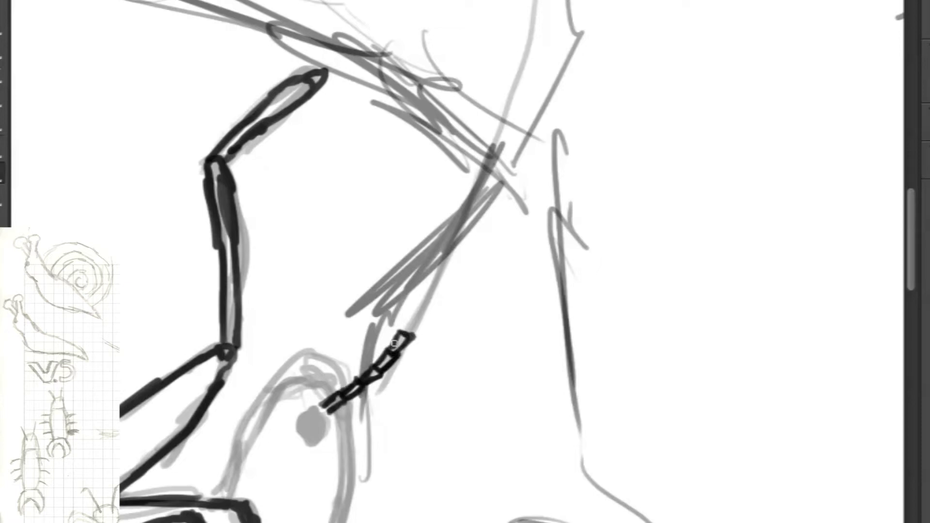
{"action": "mouse_move", "coordinate": [427, 291]}
{"action": "left_mouse_down"}
{"action": "mouse_move", "coordinate": [433, 274]}
{"action": "mouse_move", "coordinate": [423, 302]}
{"action": "left_mouse_up"}
{"action": "mouse_move", "coordinate": [442, 258]}
{"action": "left_mouse_down"}
{"action": "mouse_move", "coordinate": [452, 259]}
{"action": "mouse_move", "coordinate": [457, 296]}
{"action": "left_mouse_up"}
{"action": "left_click_drag", "start_coordinate": [442, 292], "coordinate": [451, 288]}
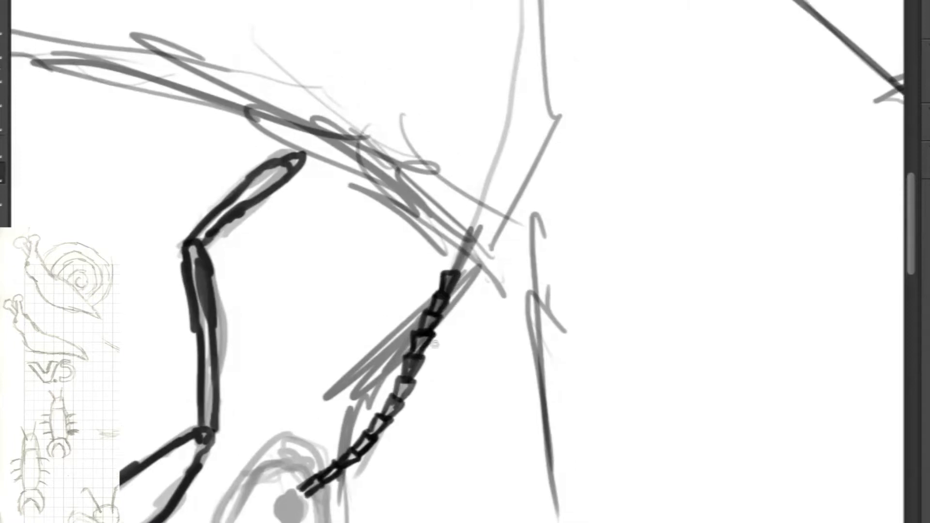
{"action": "left_click_drag", "start_coordinate": [467, 236], "coordinate": [472, 251]}
{"action": "left_click_drag", "start_coordinate": [477, 234], "coordinate": [448, 327]}
{"action": "mouse_move", "coordinate": [438, 306]}
{"action": "left_mouse_down"}
{"action": "mouse_move", "coordinate": [442, 324]}
{"action": "mouse_move", "coordinate": [449, 321]}
{"action": "left_mouse_up"}
{"action": "mouse_move", "coordinate": [445, 302]}
{"action": "left_mouse_down"}
{"action": "mouse_move", "coordinate": [456, 294]}
{"action": "mouse_move", "coordinate": [429, 395]}
{"action": "mouse_move", "coordinate": [440, 388]}
{"action": "left_mouse_up"}
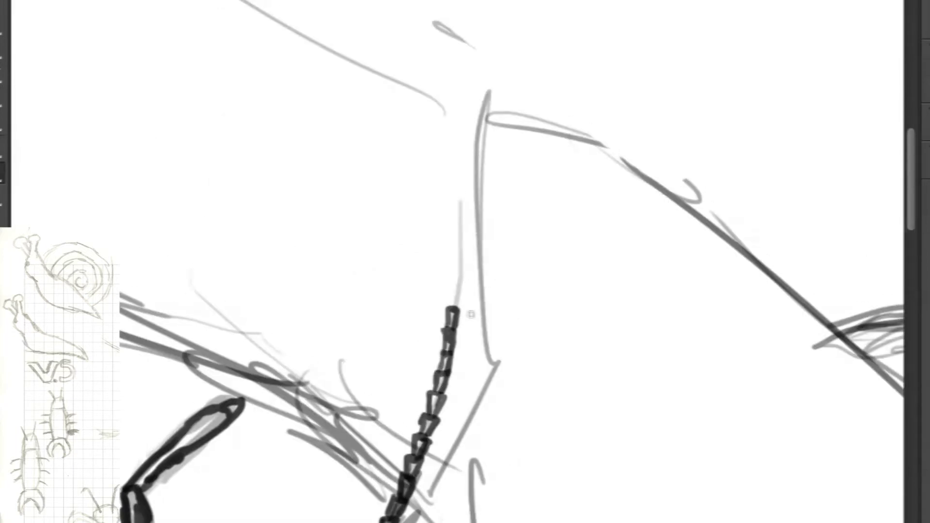
{"action": "left_click_drag", "start_coordinate": [471, 314], "coordinate": [477, 444]}
{"action": "left_click_drag", "start_coordinate": [458, 440], "coordinate": [466, 418]}
{"action": "left_click_drag", "start_coordinate": [464, 348], "coordinate": [466, 333]}
Ink the lower antenna as a chain of small tapered segments following the curve down from the head
{"action": "mouse_move", "coordinate": [527, 522]}
{"action": "left_mouse_down"}
{"action": "mouse_move", "coordinate": [488, 353]}
{"action": "mouse_move", "coordinate": [489, 111]}
{"action": "left_mouse_up"}
{"action": "mouse_move", "coordinate": [490, 518]}
{"action": "left_mouse_down"}
{"action": "mouse_move", "coordinate": [446, 332]}
{"action": "mouse_move", "coordinate": [511, 226]}
{"action": "left_mouse_up"}
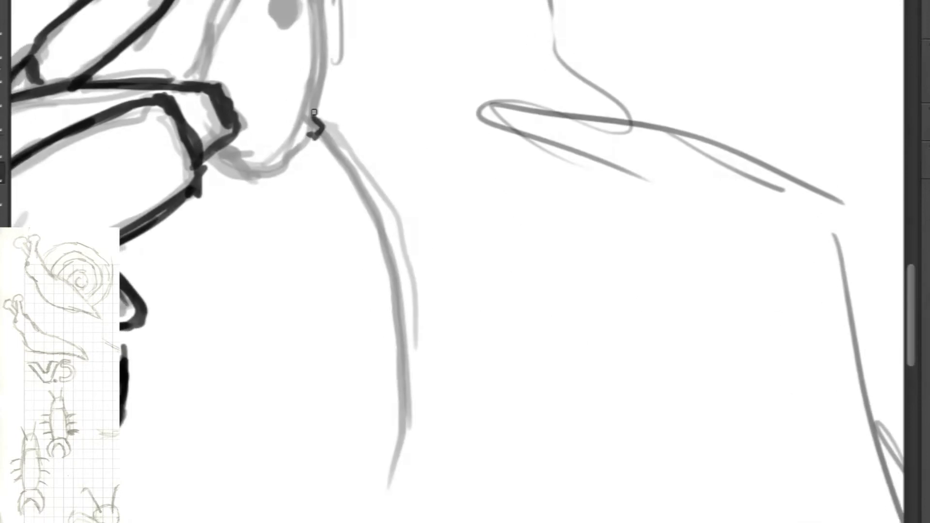
{"action": "left_click_drag", "start_coordinate": [352, 171], "coordinate": [374, 188]}
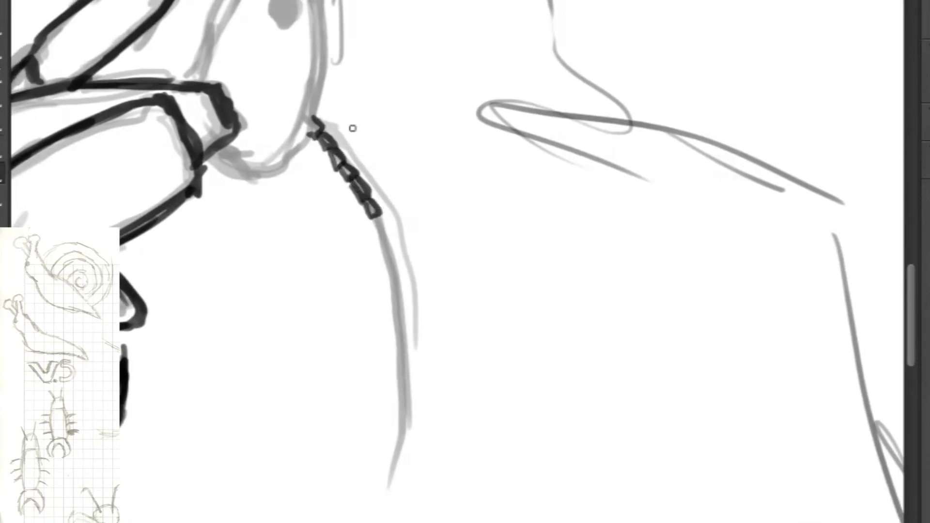
{"action": "left_click_drag", "start_coordinate": [402, 336], "coordinate": [411, 385]}
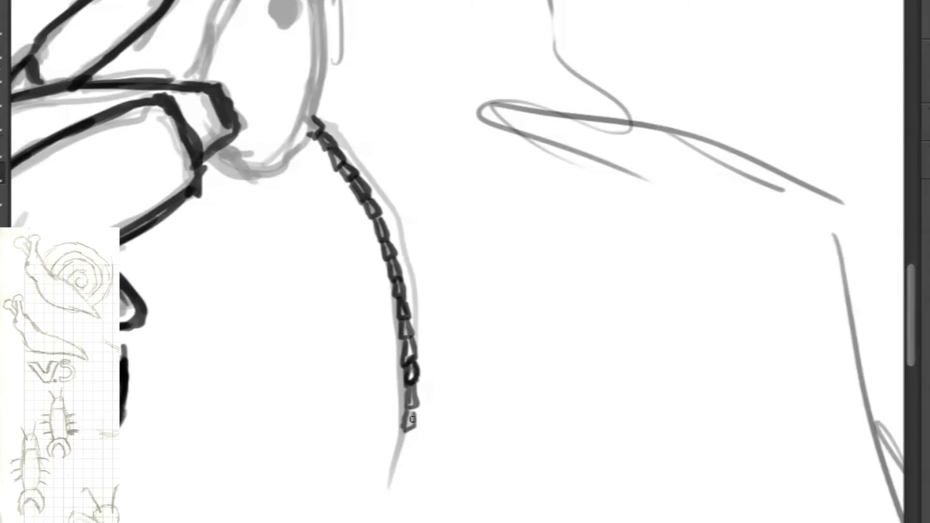
Ink the earwig's oval head outline and its round eye beside the upper antenna's base
{"action": "left_click_drag", "start_coordinate": [237, 88], "coordinate": [407, 300]}
{"action": "mouse_move", "coordinate": [375, 257]}
{"action": "left_mouse_down"}
{"action": "mouse_move", "coordinate": [429, 177]}
{"action": "mouse_move", "coordinate": [466, 148]}
{"action": "left_mouse_up"}
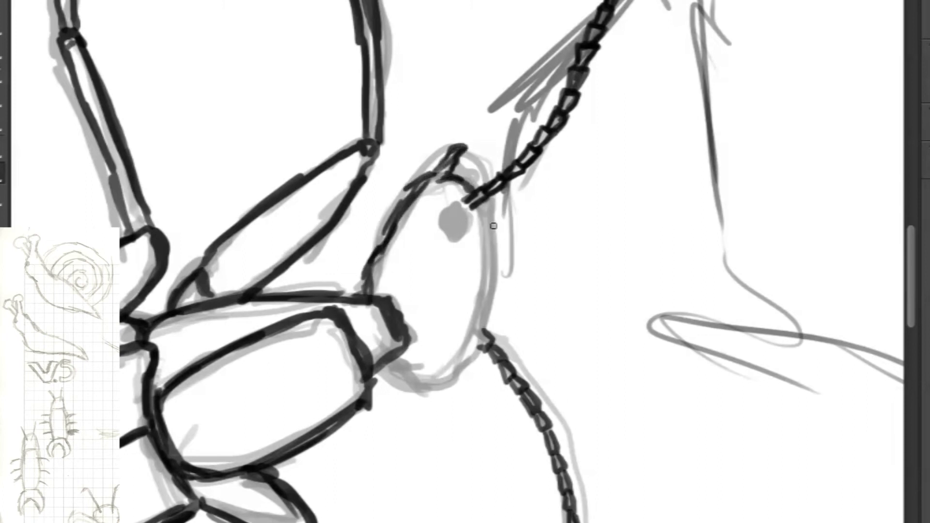
{"action": "mouse_move", "coordinate": [493, 226]}
{"action": "left_mouse_down"}
{"action": "mouse_move", "coordinate": [482, 334]}
{"action": "mouse_move", "coordinate": [417, 383]}
{"action": "mouse_move", "coordinate": [388, 373]}
{"action": "left_mouse_up"}
{"action": "left_click_drag", "start_coordinate": [463, 214], "coordinate": [470, 240]}
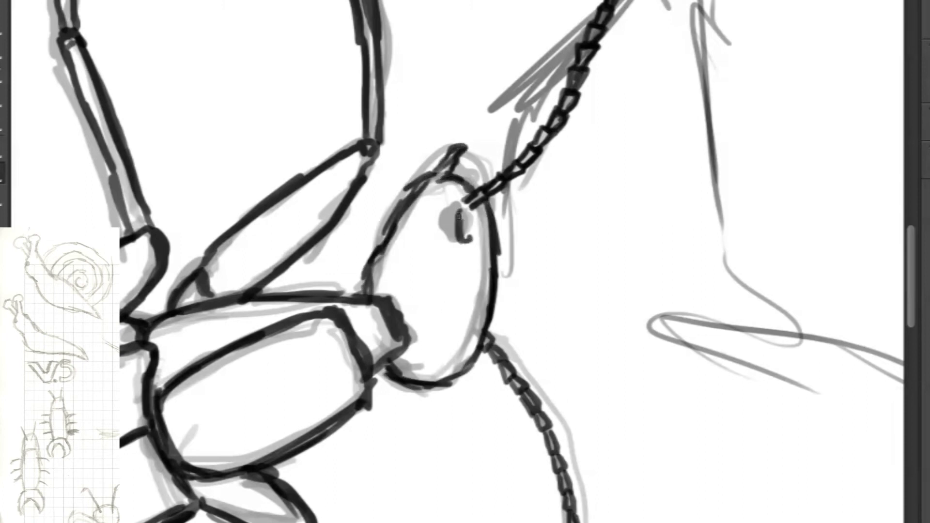
{"action": "key", "text": "ctrl+z"}
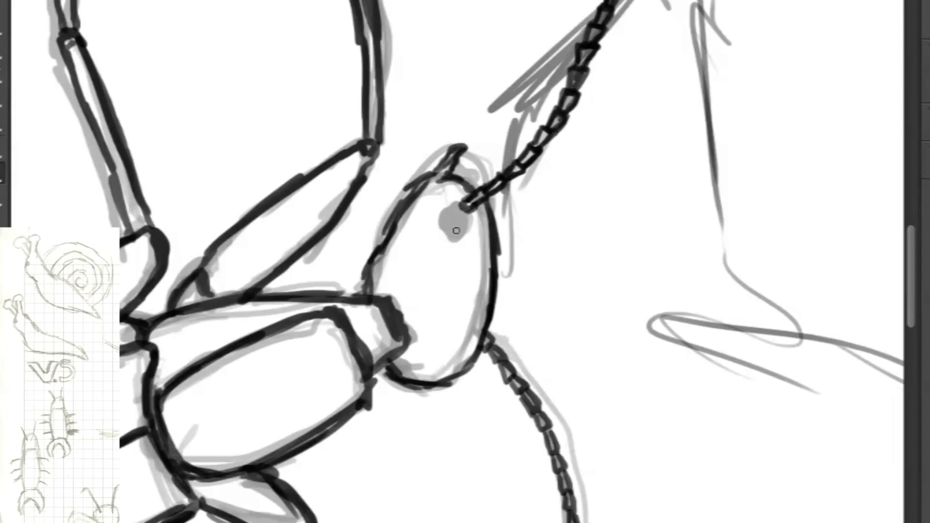
{"action": "mouse_move", "coordinate": [459, 226]}
{"action": "left_mouse_down"}
{"action": "mouse_move", "coordinate": [353, 336]}
{"action": "mouse_move", "coordinate": [455, 259]}
{"action": "left_mouse_up"}
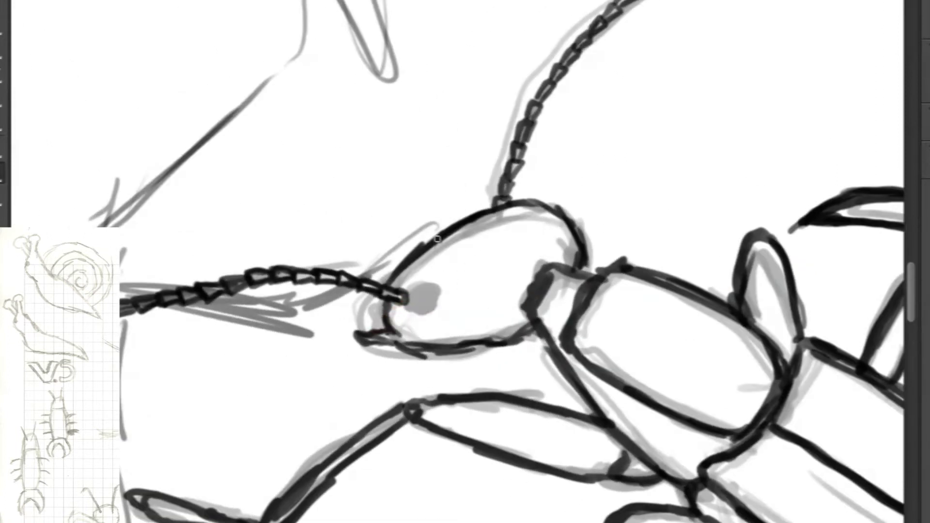
{"action": "mouse_move", "coordinate": [407, 321]}
{"action": "left_mouse_down"}
{"action": "mouse_move", "coordinate": [441, 298]}
{"action": "mouse_move", "coordinate": [409, 314]}
{"action": "mouse_move", "coordinate": [429, 288]}
{"action": "left_mouse_up"}
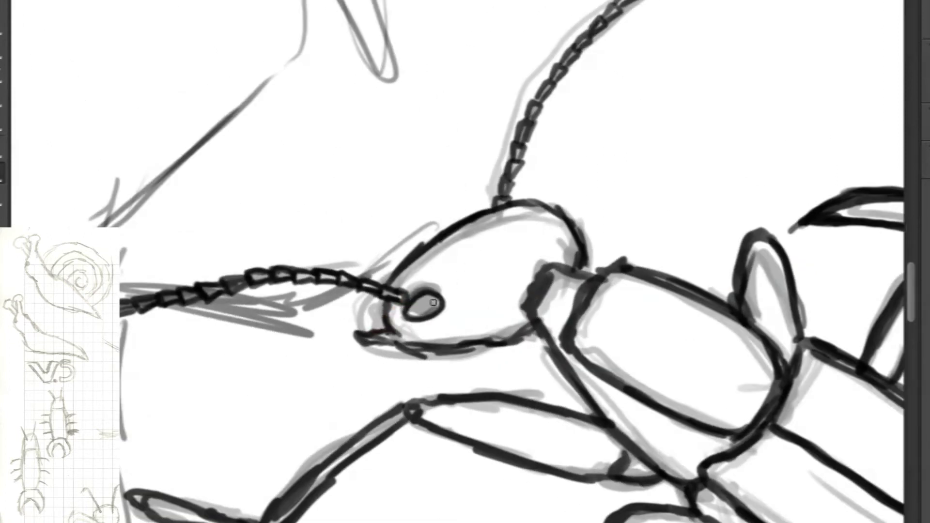
Remove the rough grey sketch lines beneath the inked earwig, leaving the rest of the sketch in place
{"action": "key", "text": "ctrl+0"}
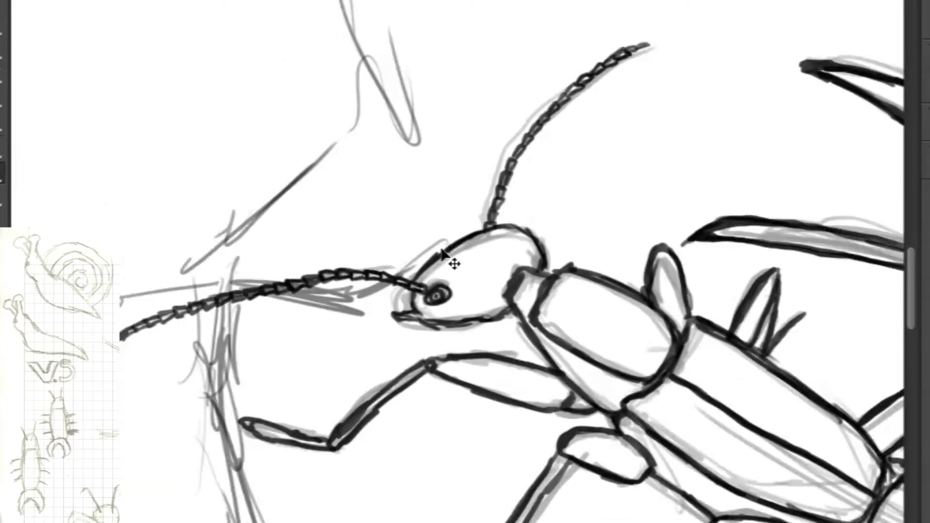
{"action": "key", "text": "ctrl+comma"}
{"action": "key", "text": "ctrl+comma"}
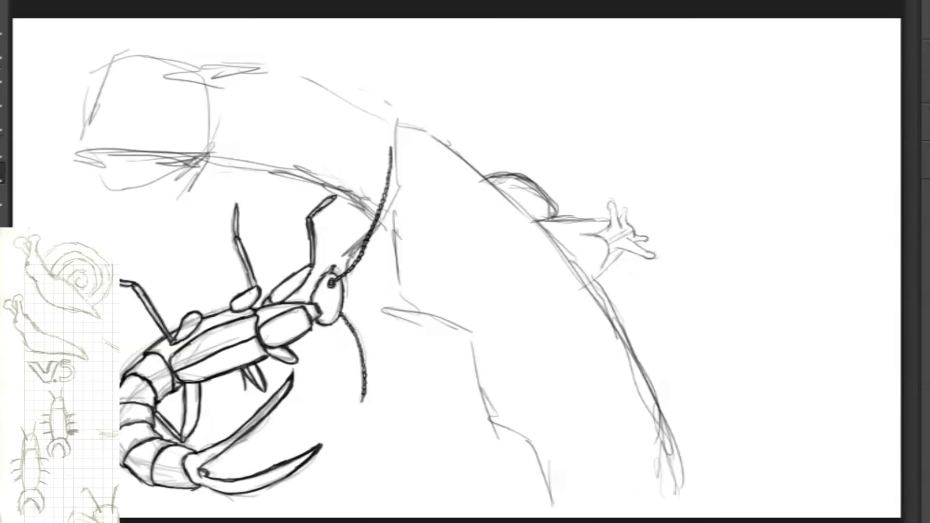
{"action": "key", "text": "ctrl+comma"}
{"action": "key", "text": "ctrl+plus"}
{"action": "key", "text": "ctrl+plus"}
{"action": "key", "text": "ctrl+plus"}
{"action": "left_click_drag", "start_coordinate": [282, 307], "coordinate": [708, 284]}
{"action": "key", "text": "ctrl+plus"}
{"action": "mouse_move", "coordinate": [507, 369]}
{"action": "left_mouse_down"}
{"action": "mouse_move", "coordinate": [538, 275]}
{"action": "mouse_move", "coordinate": [596, 221]}
{"action": "left_mouse_up"}
{"action": "left_click_drag", "start_coordinate": [579, 250], "coordinate": [612, 261]}
{"action": "mouse_move", "coordinate": [527, 435]}
{"action": "left_mouse_down"}
{"action": "mouse_move", "coordinate": [585, 458]}
{"action": "mouse_move", "coordinate": [623, 261]}
{"action": "left_mouse_up"}
{"action": "mouse_move", "coordinate": [493, 319]}
{"action": "left_mouse_down"}
{"action": "mouse_move", "coordinate": [552, 264]}
{"action": "mouse_move", "coordinate": [558, 212]}
{"action": "left_mouse_up"}
{"action": "mouse_move", "coordinate": [351, 294]}
{"action": "left_mouse_down"}
{"action": "mouse_move", "coordinate": [505, 264]}
{"action": "mouse_move", "coordinate": [570, 342]}
{"action": "left_mouse_up"}
{"action": "left_click_drag", "start_coordinate": [376, 277], "coordinate": [406, 235]}
{"action": "left_click_drag", "start_coordinate": [406, 235], "coordinate": [414, 259]}
{"action": "left_click_drag", "start_coordinate": [406, 230], "coordinate": [556, 113]}
{"action": "left_click_drag", "start_coordinate": [421, 203], "coordinate": [515, 145]}
{"action": "key", "text": "ctrl+minus"}
{"action": "key", "text": "ctrl+minus"}
{"action": "key", "text": "ctrl+minus"}
{"action": "key", "text": "ctrl+minus"}
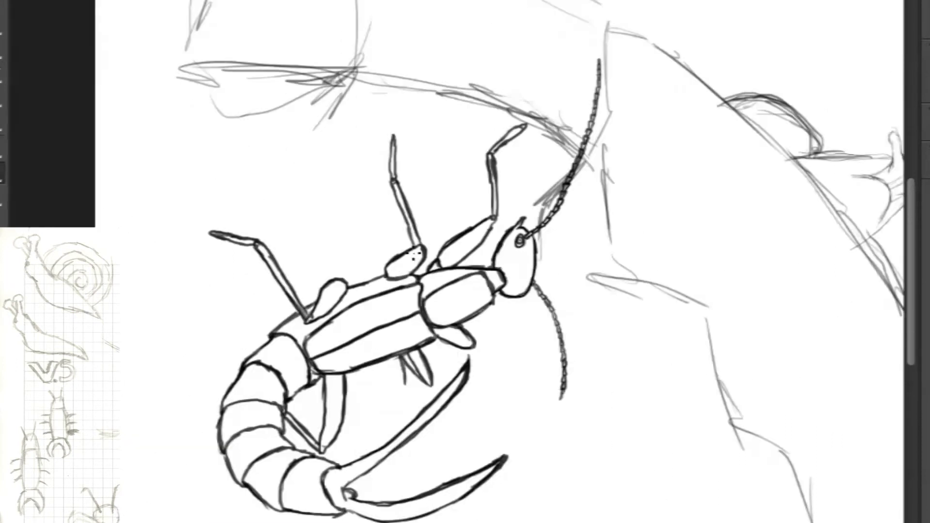
Ink the upper and lower contours of the creature's arm reaching out from behind the curved trunk
{"action": "key", "text": "ctrl+plus"}
{"action": "key", "text": "ctrl+plus"}
{"action": "key", "text": "ctrl+plus"}
{"action": "key", "text": "ctrl+plus"}
{"action": "left_click_drag", "start_coordinate": [596, 319], "coordinate": [460, 334]}
{"action": "left_click_drag", "start_coordinate": [761, 239], "coordinate": [431, 306]}
{"action": "key", "text": "ctrl+minus"}
{"action": "key", "text": "ctrl+plus"}
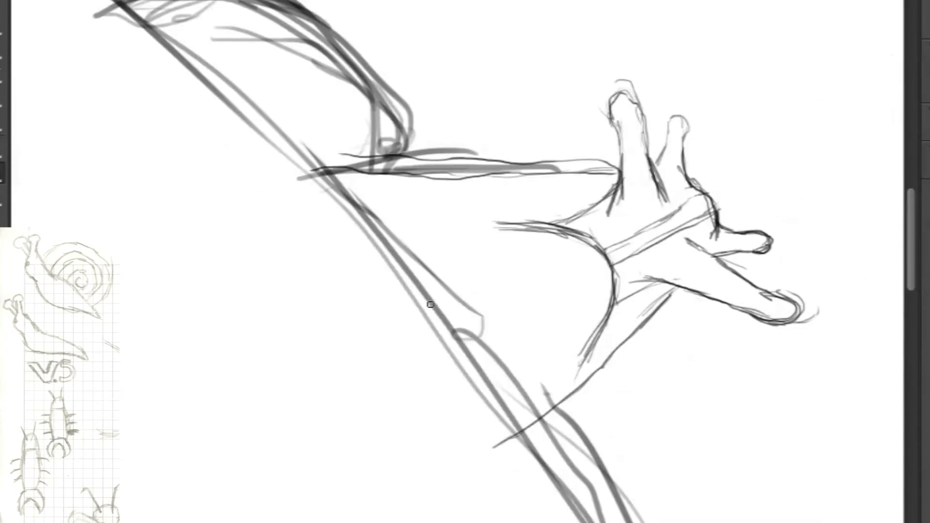
{"action": "left_click_drag", "start_coordinate": [317, 171], "coordinate": [619, 170]}
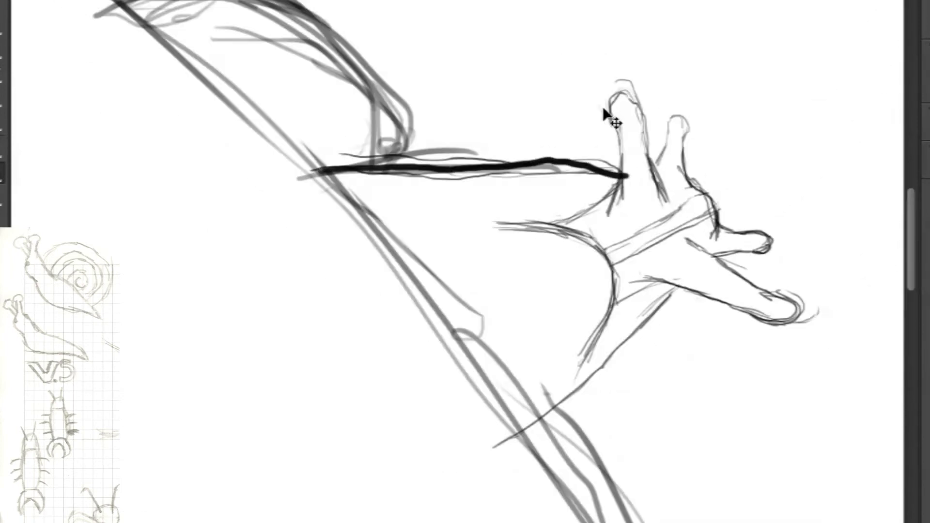
{"action": "key", "text": "ctrl+z"}
{"action": "left_click_drag", "start_coordinate": [516, 435], "coordinate": [627, 352]}
{"action": "left_click_drag", "start_coordinate": [674, 288], "coordinate": [516, 435]}
{"action": "mouse_move", "coordinate": [329, 173]}
{"action": "left_mouse_down"}
{"action": "mouse_move", "coordinate": [533, 176]}
{"action": "mouse_move", "coordinate": [499, 158]}
{"action": "mouse_move", "coordinate": [326, 158]}
{"action": "left_mouse_up"}
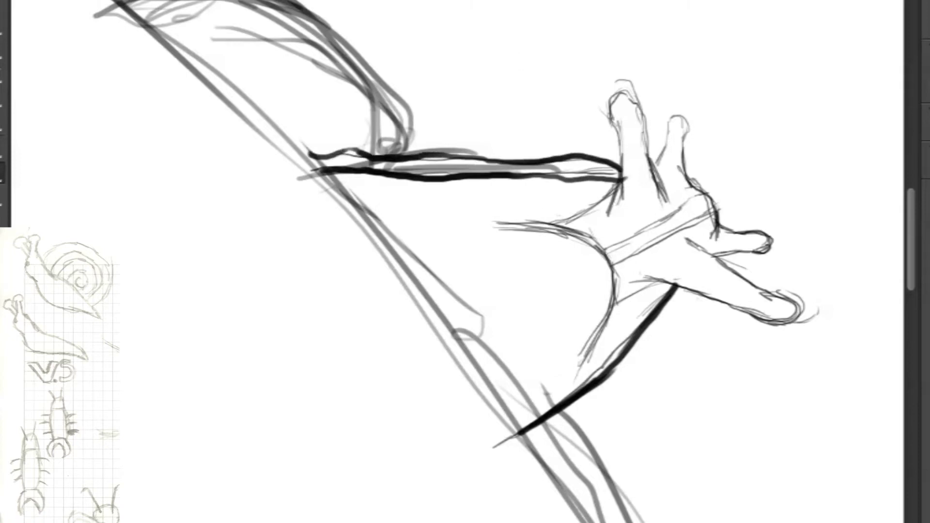
Ink the creature's spread fingers with rounded tips over the hand sketch
{"action": "left_click_drag", "start_coordinate": [553, 225], "coordinate": [621, 183]}
{"action": "mouse_move", "coordinate": [610, 218]}
{"action": "left_mouse_down"}
{"action": "mouse_move", "coordinate": [615, 140]}
{"action": "mouse_move", "coordinate": [638, 89]}
{"action": "mouse_move", "coordinate": [661, 181]}
{"action": "left_mouse_up"}
{"action": "mouse_move", "coordinate": [640, 124]}
{"action": "left_mouse_down"}
{"action": "mouse_move", "coordinate": [670, 196]}
{"action": "mouse_move", "coordinate": [687, 179]}
{"action": "mouse_move", "coordinate": [716, 233]}
{"action": "mouse_move", "coordinate": [714, 254]}
{"action": "left_mouse_up"}
{"action": "left_click_drag", "start_coordinate": [644, 280], "coordinate": [782, 328]}
{"action": "right_click", "coordinate": [788, 305]}
{"action": "key", "text": "Return"}
{"action": "left_click_drag", "start_coordinate": [691, 239], "coordinate": [802, 313]}
Ink the curved fold at the creature's wrist and the two parallel band lines across the hand
{"action": "mouse_move", "coordinate": [484, 221]}
{"action": "left_mouse_down"}
{"action": "mouse_move", "coordinate": [594, 252]}
{"action": "mouse_move", "coordinate": [586, 372]}
{"action": "left_mouse_up"}
{"action": "left_click_drag", "start_coordinate": [613, 315], "coordinate": [494, 221]}
{"action": "left_click_drag", "start_coordinate": [604, 251], "coordinate": [700, 196]}
{"action": "left_click_drag", "start_coordinate": [611, 268], "coordinate": [713, 212]}
Ink the domed head contour peeking out behind the trunk and the small eye arc inside it
{"action": "mouse_move", "coordinate": [640, 253]}
{"action": "left_mouse_down"}
{"action": "mouse_move", "coordinate": [716, 355]}
{"action": "mouse_move", "coordinate": [852, 463]}
{"action": "left_mouse_up"}
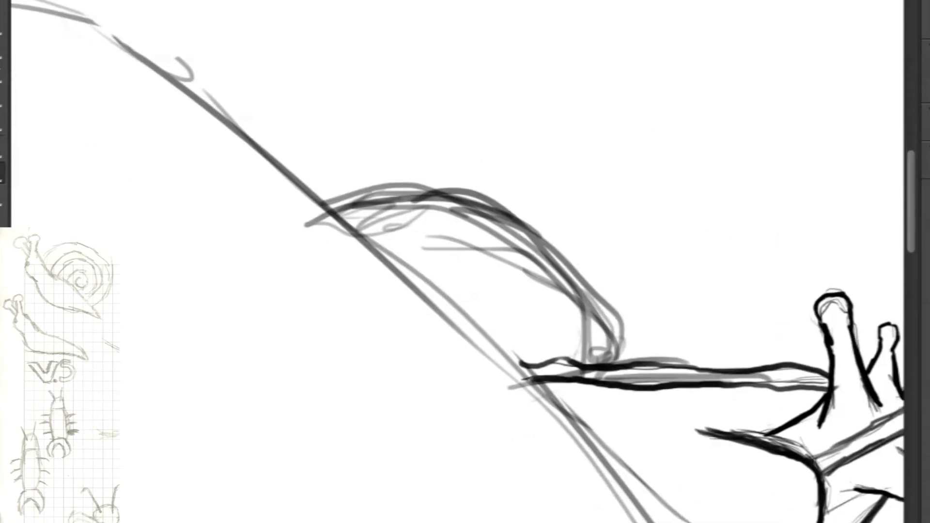
{"action": "mouse_move", "coordinate": [326, 207]}
{"action": "left_mouse_down"}
{"action": "mouse_move", "coordinate": [473, 206]}
{"action": "mouse_move", "coordinate": [592, 334]}
{"action": "mouse_move", "coordinate": [593, 363]}
{"action": "left_mouse_up"}
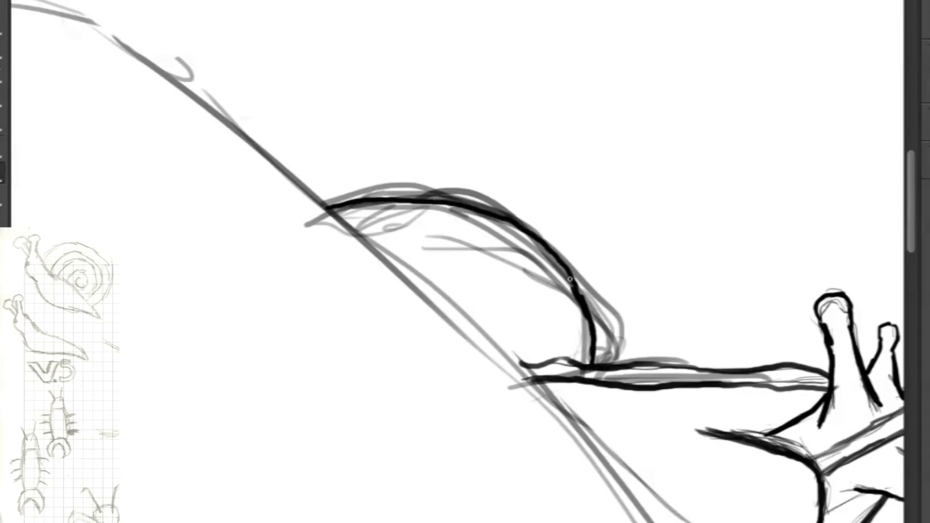
{"action": "mouse_move", "coordinate": [478, 324]}
{"action": "left_mouse_down"}
{"action": "mouse_move", "coordinate": [401, 261]}
{"action": "mouse_move", "coordinate": [473, 323]}
{"action": "left_mouse_up"}
{"action": "left_click_drag", "start_coordinate": [475, 306], "coordinate": [415, 263]}
{"action": "mouse_move", "coordinate": [328, 207]}
{"action": "left_mouse_down"}
{"action": "mouse_move", "coordinate": [577, 293]}
{"action": "mouse_move", "coordinate": [588, 353]}
{"action": "left_mouse_up"}
Remove the rough grey sketch beneath the inked head, arm and hand, keeping the trunk sketch
{"action": "key", "text": "Delete"}
{"action": "key", "text": "ctrl+minus"}
{"action": "key", "text": "ctrl+minus"}
{"action": "key", "text": "ctrl+minus"}
{"action": "key", "text": "ctrl+equal"}
{"action": "key", "text": "ctrl+equal"}
{"action": "key", "text": "ctrl+equal"}
{"action": "key", "text": "ctrl+equal"}
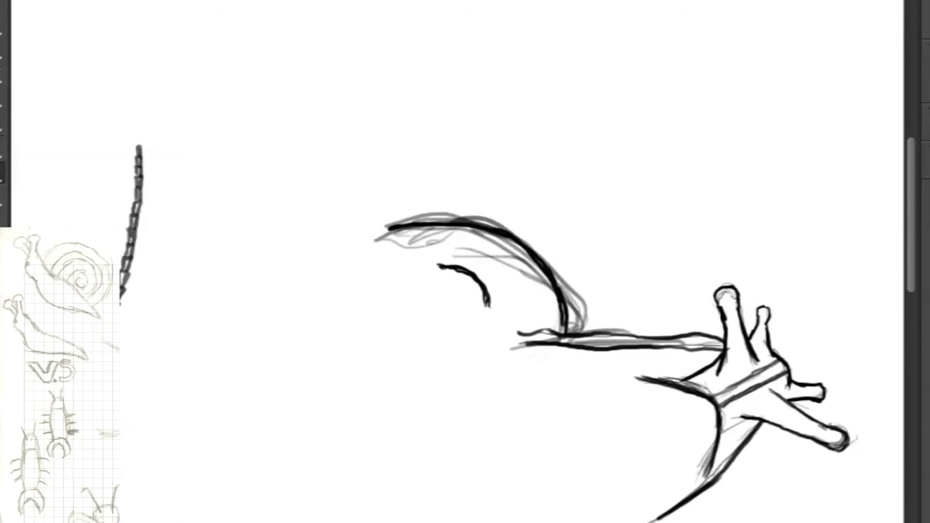
{"action": "key", "text": "ctrl+minus"}
{"action": "key", "text": "ctrl+equal"}
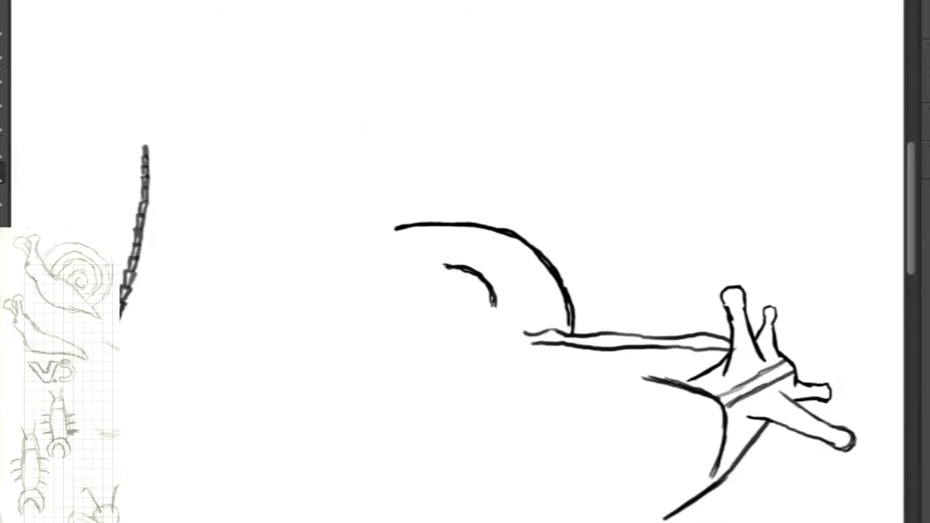
{"action": "scroll", "coordinate": [465, 262], "scroll_direction": "down", "scroll_amount": 3}
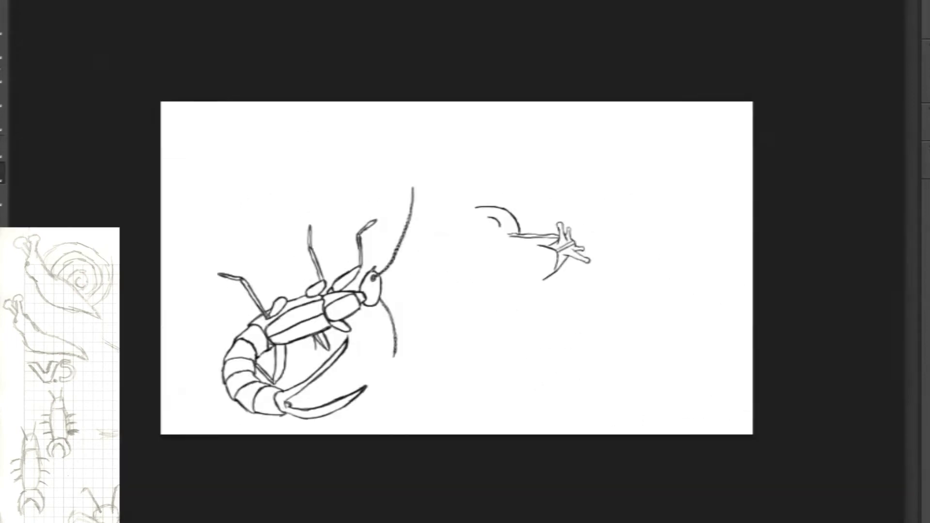
{"action": "scroll", "coordinate": [465, 262], "scroll_direction": "up", "scroll_amount": 5}
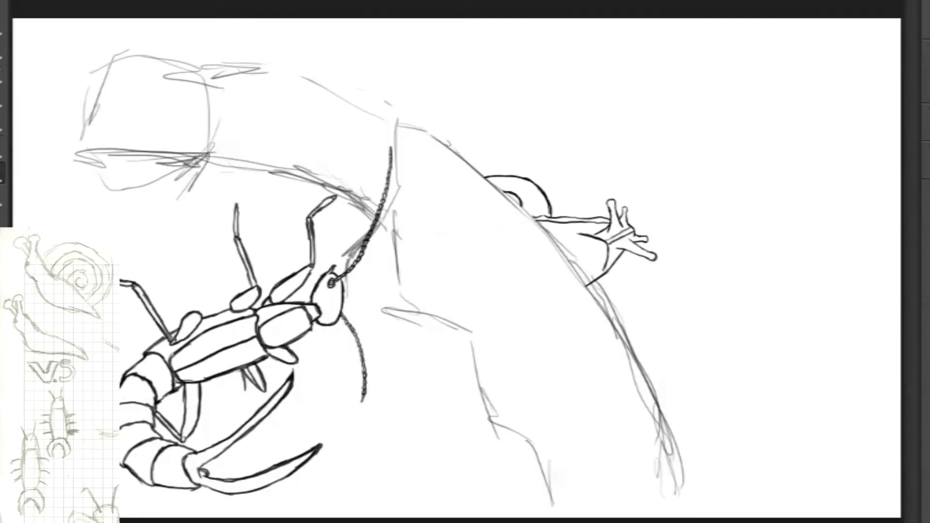
Ink the trunk's outer contour from the slope's foot below the creature up over the ridge to the canvas edge
{"action": "key", "text": "ctrl+equal"}
{"action": "left_click_drag", "start_coordinate": [577, 241], "coordinate": [681, 283]}
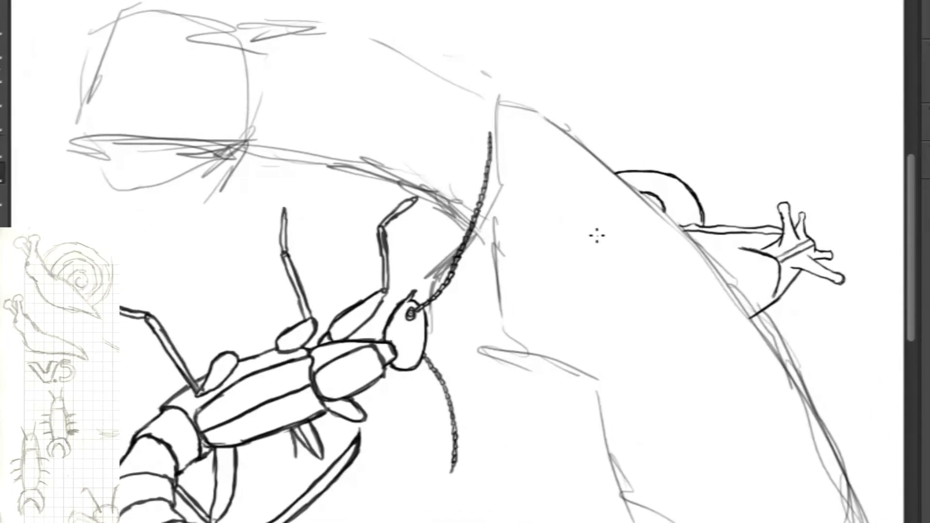
{"action": "mouse_move", "coordinate": [60, 49]}
{"action": "left_mouse_down"}
{"action": "mouse_move", "coordinate": [155, 43]}
{"action": "mouse_move", "coordinate": [533, 111]}
{"action": "mouse_move", "coordinate": [733, 251]}
{"action": "mouse_move", "coordinate": [879, 453]}
{"action": "mouse_move", "coordinate": [538, 247]}
{"action": "mouse_move", "coordinate": [654, 470]}
{"action": "left_mouse_up"}
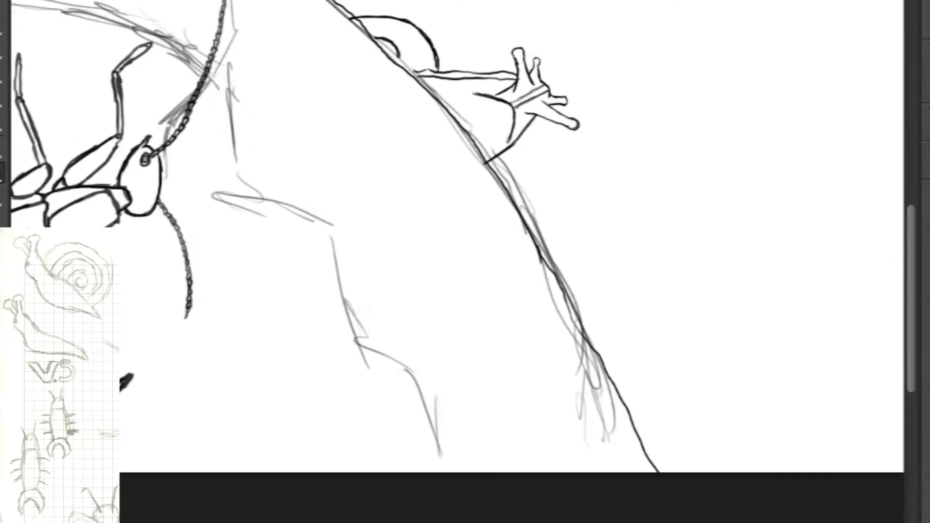
{"action": "mouse_move", "coordinate": [341, 87]}
{"action": "left_mouse_down"}
{"action": "mouse_move", "coordinate": [690, 303]}
{"action": "mouse_move", "coordinate": [631, 287]}
{"action": "left_mouse_up"}
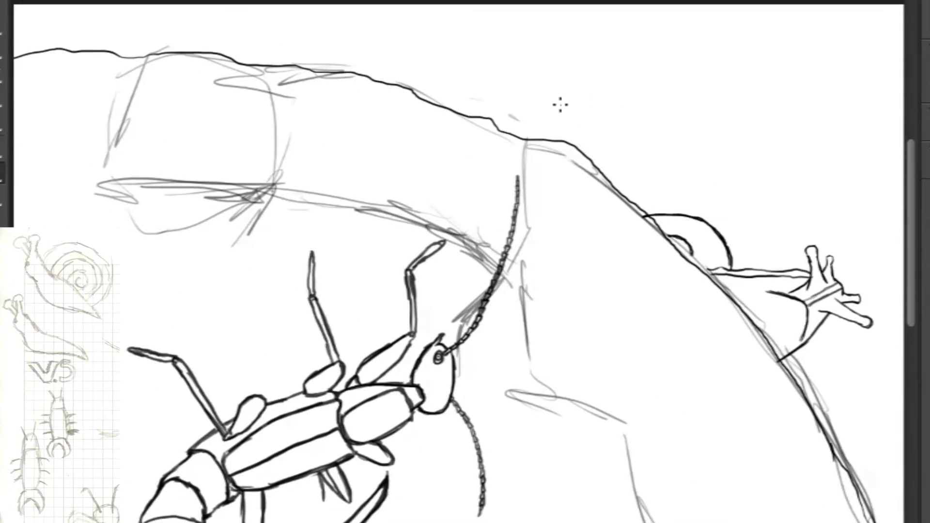
Ink the two cross lines dividing the trunk and the wavy underside contour running towards the earwig's head
{"action": "left_click_drag", "start_coordinate": [222, 334], "coordinate": [254, 193]}
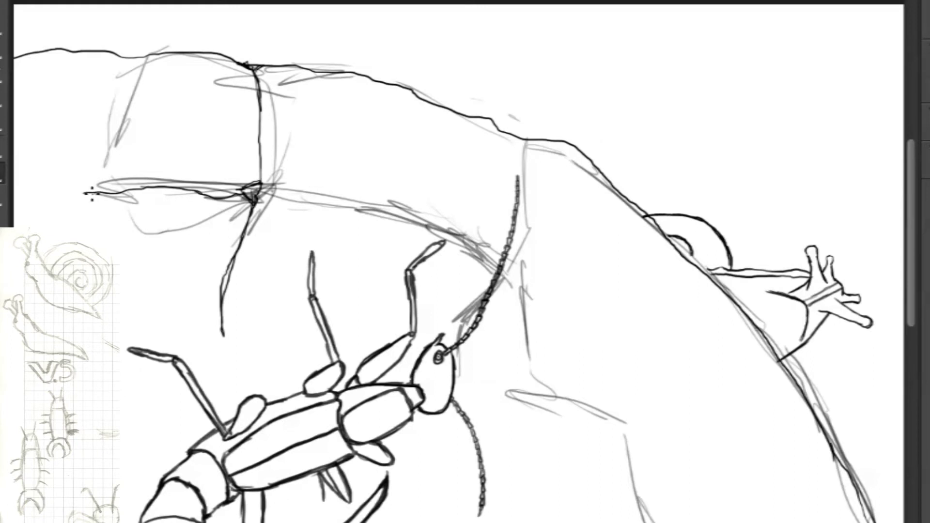
{"action": "left_click_drag", "start_coordinate": [269, 196], "coordinate": [406, 294]}
{"action": "left_click_drag", "start_coordinate": [508, 265], "coordinate": [515, 130]}
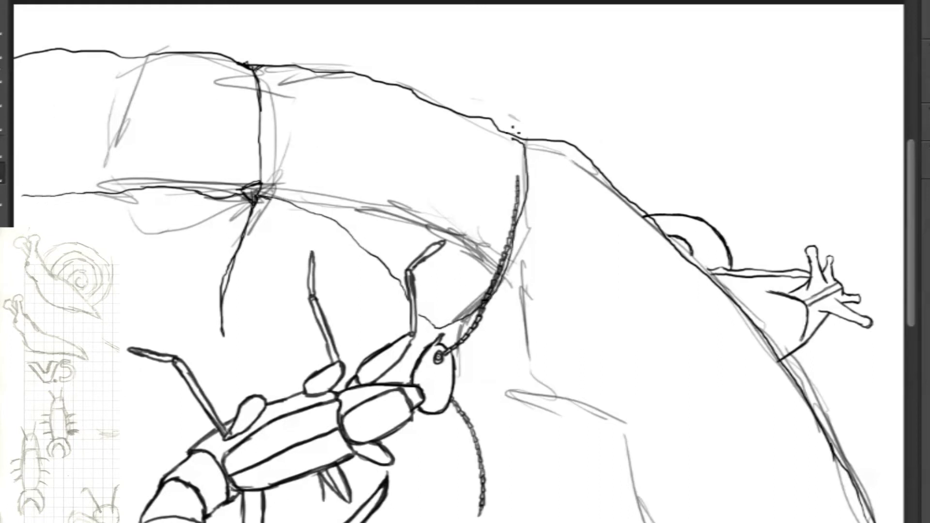
Ink the lines branching from the lower crack, one to the canvas edge and one to the earwig's middle leg
{"action": "left_click_drag", "start_coordinate": [471, 489], "coordinate": [383, 272]}
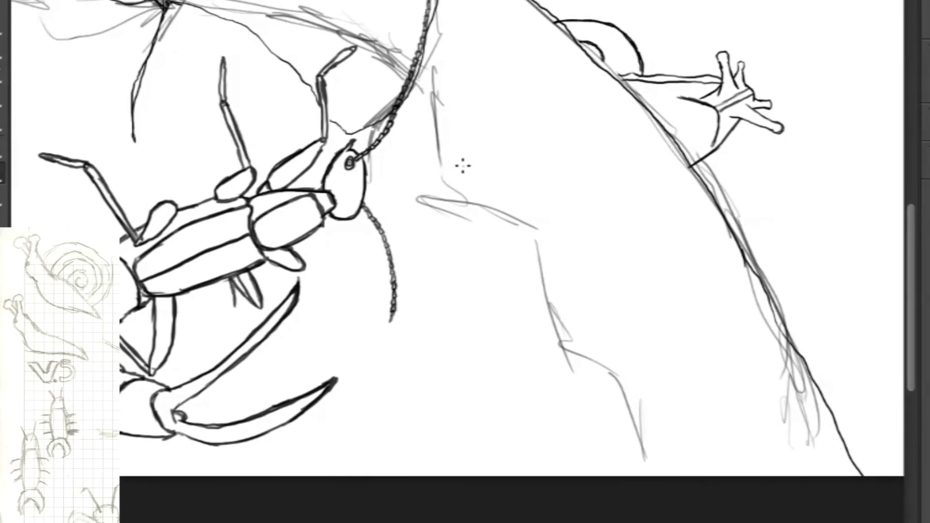
{"action": "scroll", "coordinate": [462, 166], "scroll_direction": "up", "scroll_amount": 3}
{"action": "scroll", "coordinate": [462, 166], "scroll_direction": "left", "scroll_amount": 3}
{"action": "left_click_drag", "start_coordinate": [281, 240], "coordinate": [120, 328]}
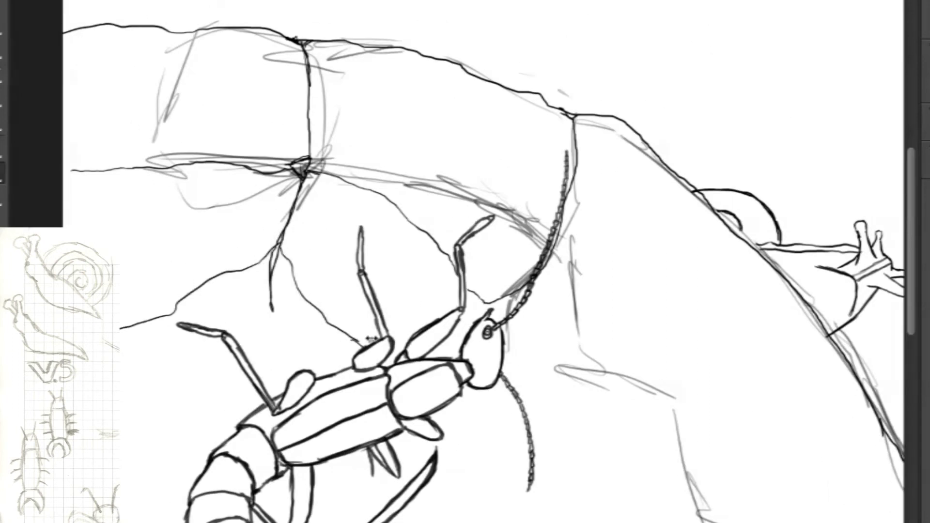
Remove the remaining rough trunk sketch and thicken the far end of the trunk's upper contour
{"action": "right_click", "coordinate": [701, 282]}
{"action": "left_click", "coordinate": [247, 38]}
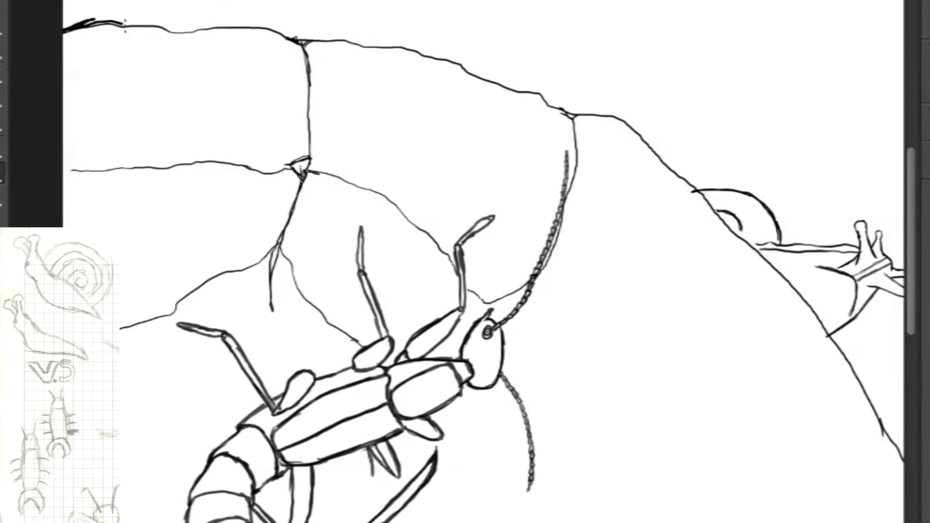
{"action": "mouse_move", "coordinate": [852, 412]}
{"action": "left_mouse_down"}
{"action": "mouse_move", "coordinate": [571, 272]}
{"action": "mouse_move", "coordinate": [588, 311]}
{"action": "left_mouse_up"}
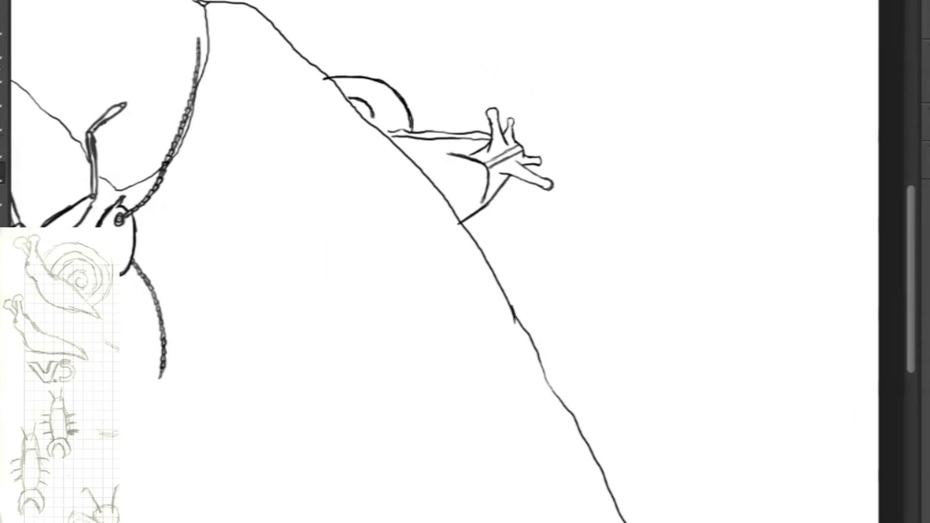
Draw concentric grey rings inside the four rounded tentacle tips to form the snail's eyes
{"action": "key", "text": "ctrl+plus"}
{"action": "key", "text": "ctrl+plus"}
{"action": "key", "text": "ctrl+plus"}
{"action": "left_click_drag", "start_coordinate": [507, 53], "coordinate": [488, 395]}
{"action": "key", "text": "ctrl+plus"}
{"action": "key", "text": "ctrl+minus"}
{"action": "left_click_drag", "start_coordinate": [563, 135], "coordinate": [509, 180]}
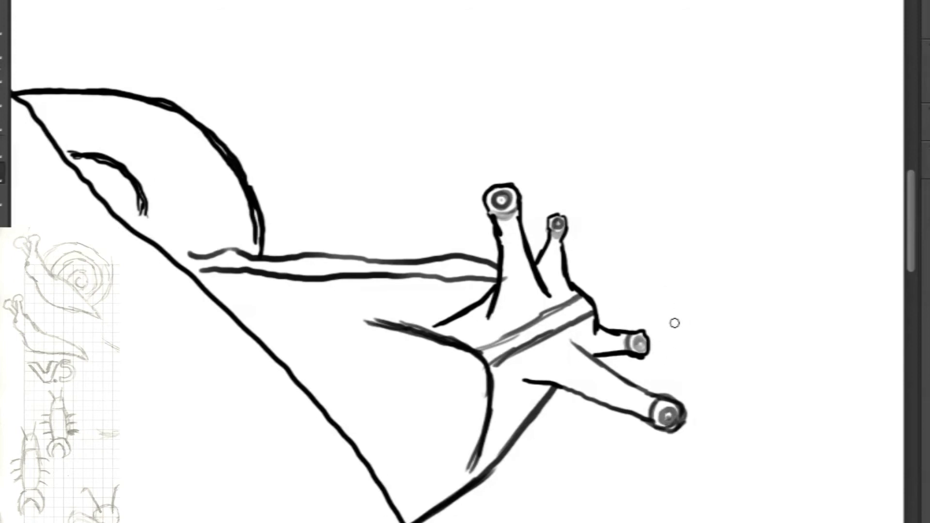
{"action": "key", "text": "ctrl+minus"}
{"action": "key", "text": "ctrl+minus"}
{"action": "key", "text": "ctrl+minus"}
{"action": "key", "text": "ctrl+minus"}
{"action": "key", "text": "ctrl+plus"}
{"action": "key", "text": "ctrl+plus"}
{"action": "key", "text": "ctrl+plus"}
{"action": "key", "text": "ctrl+plus"}
{"action": "left_click_drag", "start_coordinate": [645, 194], "coordinate": [184, 323]}
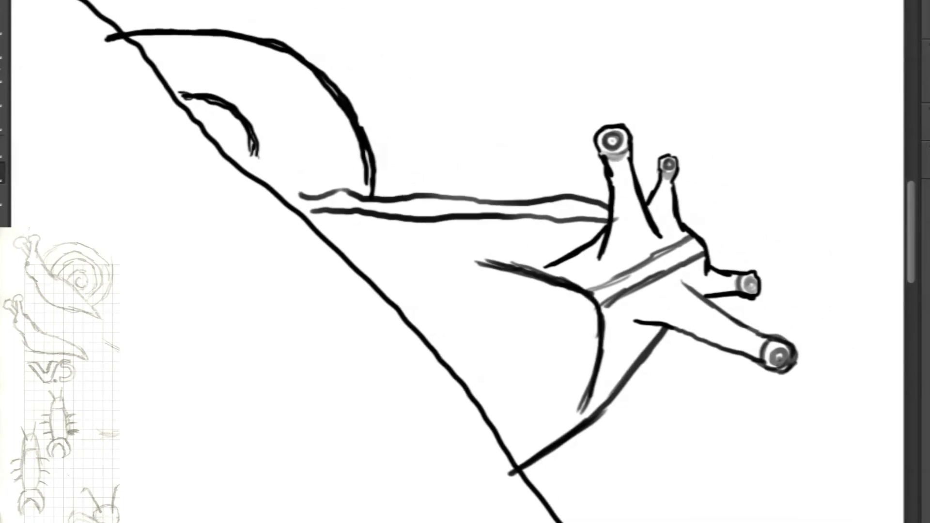
Choose a painting brush from the brush presets for colouring the snail
{"action": "right_click", "coordinate": [627, 306]}
{"action": "key", "text": "F5"}
{"action": "left_click", "coordinate": [667, 49]}
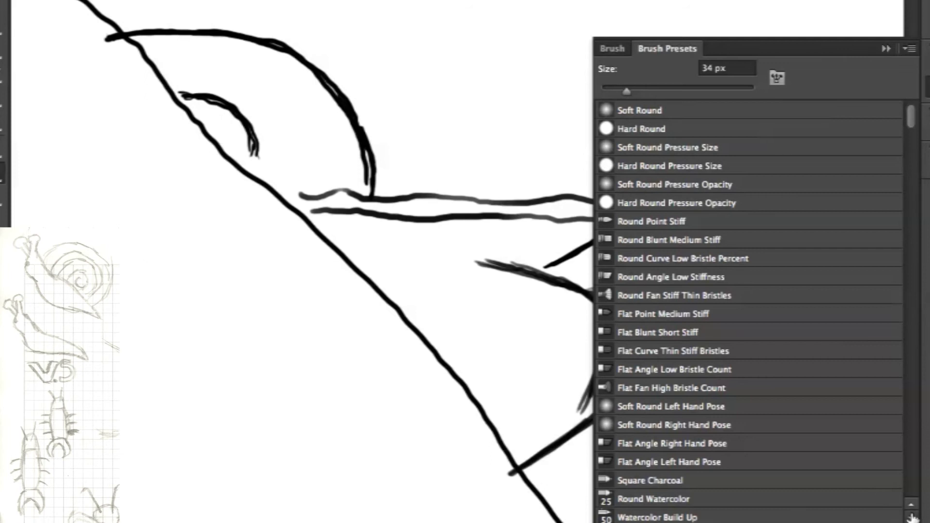
{"action": "left_click", "coordinate": [872, 517]}
{"action": "left_click", "coordinate": [886, 49]}
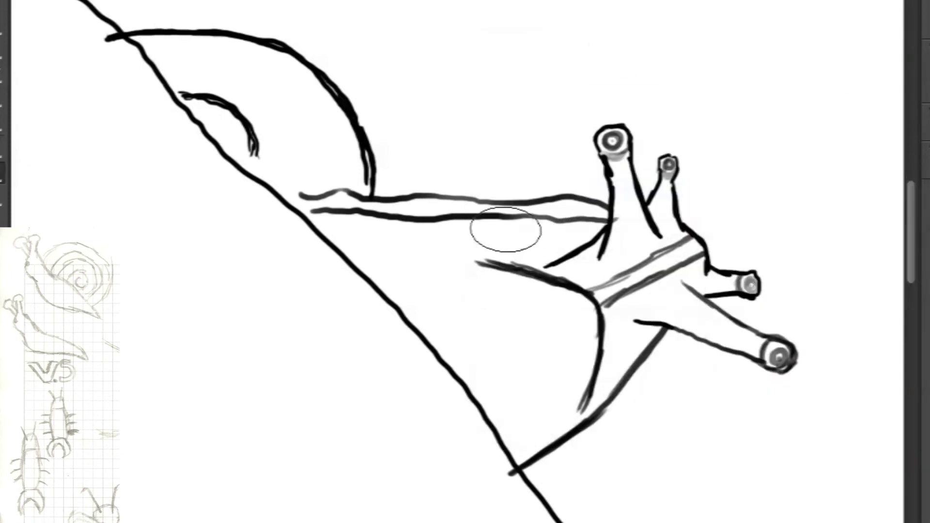
{"action": "mouse_move", "coordinate": [394, 197]}
{"action": "left_mouse_down"}
{"action": "mouse_move", "coordinate": [327, 208]}
{"action": "mouse_move", "coordinate": [472, 295]}
{"action": "left_mouse_up"}
{"action": "key", "text": "ctrl+alt+z"}
{"action": "key", "text": "ctrl+alt+z"}
{"action": "key", "text": "ctrl+alt+z"}
Adjust the brush and paint the snail's body, head and tentacles with a translucent red
{"action": "right_click", "coordinate": [524, 259]}
{"action": "left_click_drag", "start_coordinate": [619, 304], "coordinate": [630, 304]}
{"action": "mouse_move", "coordinate": [334, 218]}
{"action": "left_mouse_down"}
{"action": "mouse_move", "coordinate": [361, 234]}
{"action": "mouse_move", "coordinate": [615, 225]}
{"action": "left_mouse_up"}
{"action": "mouse_move", "coordinate": [572, 407]}
{"action": "left_mouse_down"}
{"action": "mouse_move", "coordinate": [536, 409]}
{"action": "mouse_move", "coordinate": [596, 384]}
{"action": "mouse_move", "coordinate": [625, 209]}
{"action": "mouse_move", "coordinate": [503, 361]}
{"action": "mouse_move", "coordinate": [707, 266]}
{"action": "mouse_move", "coordinate": [545, 208]}
{"action": "mouse_move", "coordinate": [605, 262]}
{"action": "mouse_move", "coordinate": [726, 329]}
{"action": "mouse_move", "coordinate": [573, 297]}
{"action": "mouse_move", "coordinate": [683, 252]}
{"action": "mouse_move", "coordinate": [685, 304]}
{"action": "mouse_move", "coordinate": [536, 276]}
{"action": "mouse_move", "coordinate": [311, 191]}
{"action": "left_mouse_up"}
{"action": "mouse_move", "coordinate": [423, 240]}
{"action": "left_mouse_down"}
{"action": "mouse_move", "coordinate": [519, 260]}
{"action": "mouse_move", "coordinate": [498, 421]}
{"action": "mouse_move", "coordinate": [551, 415]}
{"action": "mouse_move", "coordinate": [540, 367]}
{"action": "mouse_move", "coordinate": [557, 357]}
{"action": "mouse_move", "coordinate": [557, 315]}
{"action": "left_mouse_up"}
{"action": "mouse_move", "coordinate": [549, 253]}
{"action": "left_mouse_down"}
{"action": "mouse_move", "coordinate": [533, 255]}
{"action": "mouse_move", "coordinate": [600, 271]}
{"action": "mouse_move", "coordinate": [649, 382]}
{"action": "left_mouse_up"}
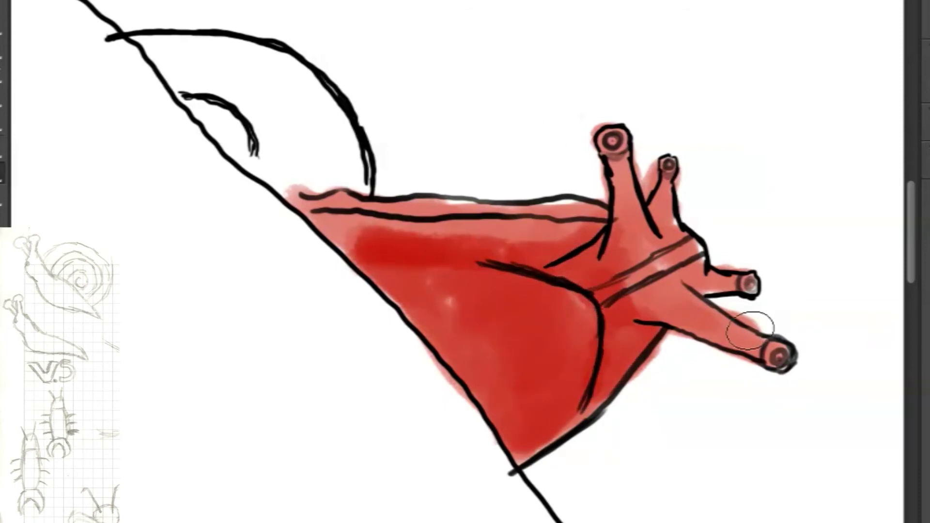
Deepen the red on the tentacles and head with a smaller brush
{"action": "left_click_drag", "start_coordinate": [751, 330], "coordinate": [644, 310]}
{"action": "left_click_drag", "start_coordinate": [629, 218], "coordinate": [625, 174]}
{"action": "right_click", "coordinate": [657, 160]}
{"action": "left_click_drag", "start_coordinate": [749, 150], "coordinate": [741, 149]}
{"action": "left_click_drag", "start_coordinate": [668, 194], "coordinate": [667, 247]}
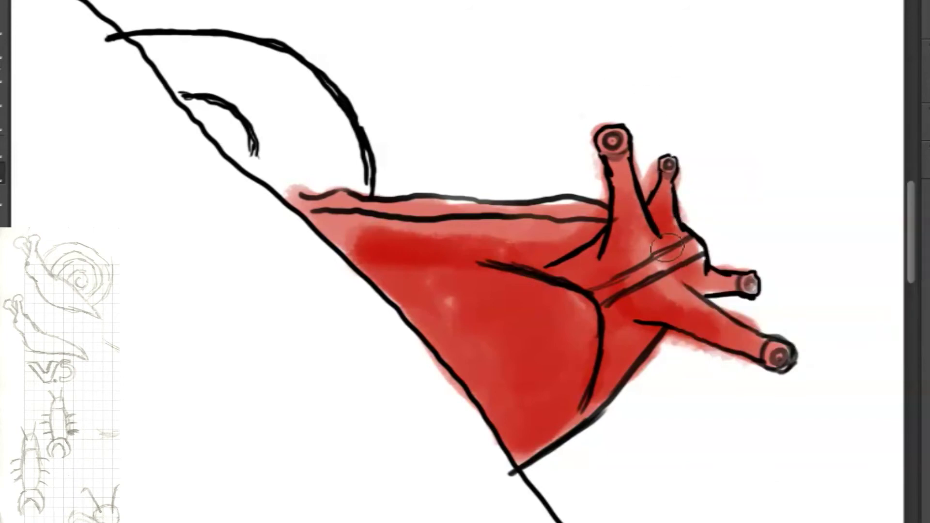
{"action": "left_click_drag", "start_coordinate": [717, 282], "coordinate": [647, 268]}
Shade the upper body a darker red and blend a pale white highlight into the belly along the trunk's edge
{"action": "left_click_drag", "start_coordinate": [360, 237], "coordinate": [475, 234]}
{"action": "left_click_drag", "start_coordinate": [400, 275], "coordinate": [572, 324]}
{"action": "mouse_move", "coordinate": [409, 300]}
{"action": "left_mouse_down"}
{"action": "mouse_move", "coordinate": [482, 337]}
{"action": "mouse_move", "coordinate": [503, 396]}
{"action": "mouse_move", "coordinate": [483, 392]}
{"action": "mouse_move", "coordinate": [445, 315]}
{"action": "mouse_move", "coordinate": [520, 380]}
{"action": "mouse_move", "coordinate": [444, 309]}
{"action": "mouse_move", "coordinate": [383, 279]}
{"action": "mouse_move", "coordinate": [509, 319]}
{"action": "mouse_move", "coordinate": [502, 306]}
{"action": "mouse_move", "coordinate": [419, 240]}
{"action": "mouse_move", "coordinate": [478, 304]}
{"action": "mouse_move", "coordinate": [497, 404]}
{"action": "mouse_move", "coordinate": [417, 307]}
{"action": "mouse_move", "coordinate": [522, 323]}
{"action": "mouse_move", "coordinate": [529, 304]}
{"action": "mouse_move", "coordinate": [484, 296]}
{"action": "left_mouse_up"}
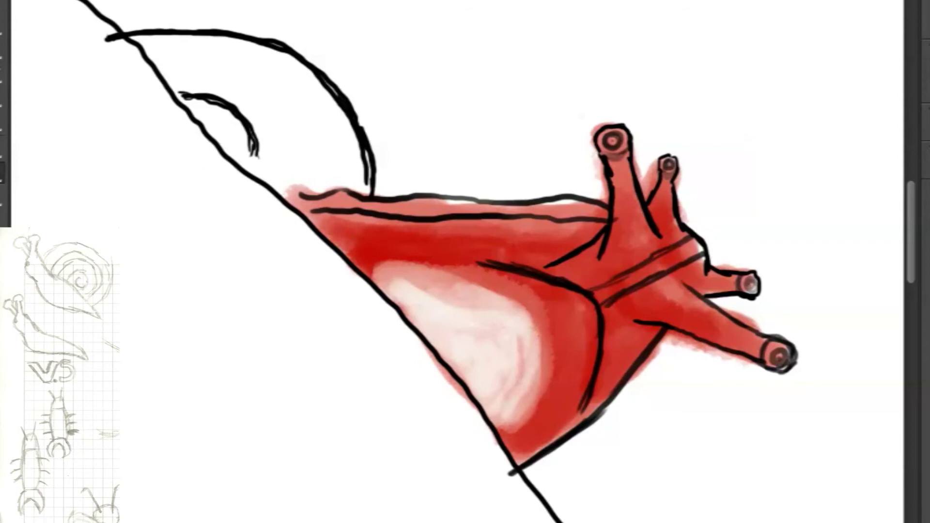
{"action": "mouse_move", "coordinate": [523, 419]}
{"action": "left_mouse_down"}
{"action": "mouse_move", "coordinate": [543, 347]}
{"action": "mouse_move", "coordinate": [537, 324]}
{"action": "mouse_move", "coordinate": [422, 272]}
{"action": "mouse_move", "coordinate": [529, 336]}
{"action": "mouse_move", "coordinate": [458, 288]}
{"action": "mouse_move", "coordinate": [375, 263]}
{"action": "mouse_move", "coordinate": [519, 296]}
{"action": "mouse_move", "coordinate": [532, 280]}
{"action": "mouse_move", "coordinate": [490, 380]}
{"action": "left_mouse_up"}
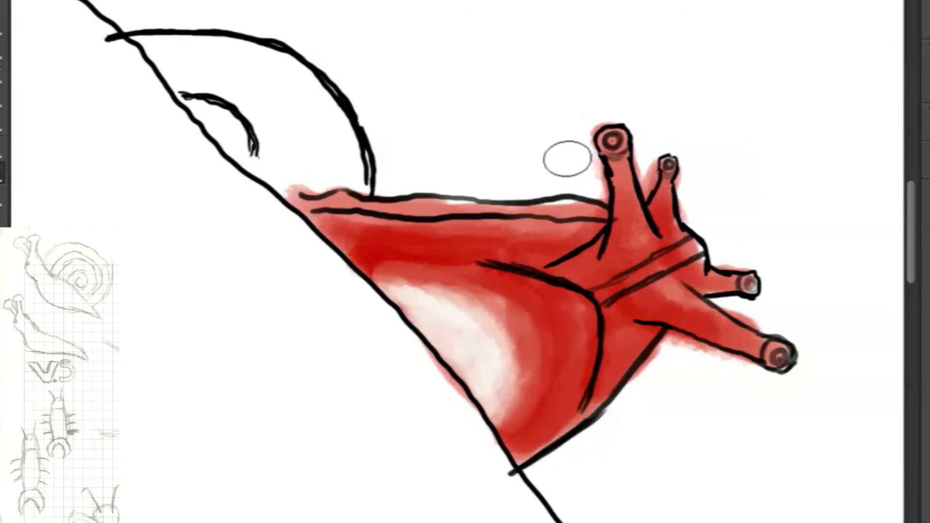
Paint the snail's domed shell brown, dark around the inner coil and lighter towards the rim
{"action": "left_click_drag", "start_coordinate": [697, 159], "coordinate": [825, 270]}
{"action": "mouse_move", "coordinate": [291, 161]}
{"action": "left_mouse_down"}
{"action": "mouse_move", "coordinate": [328, 226]}
{"action": "mouse_move", "coordinate": [419, 185]}
{"action": "left_mouse_up"}
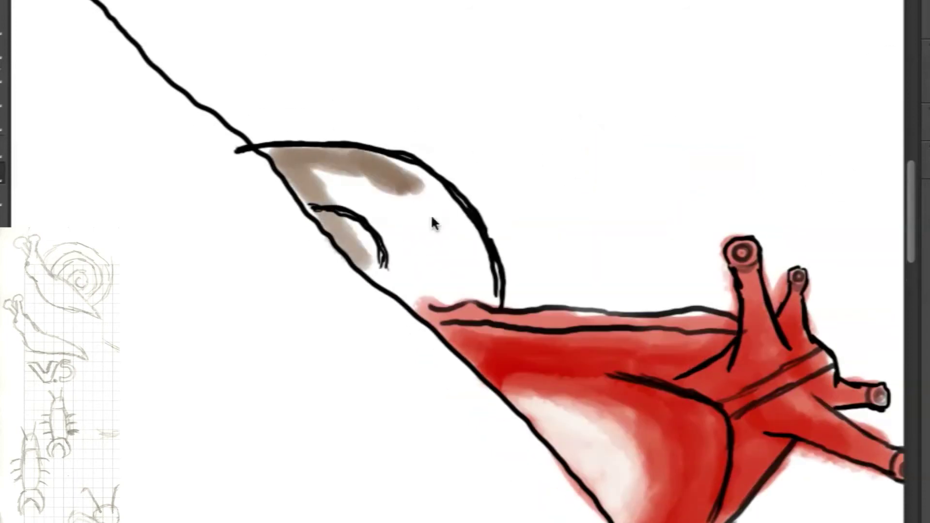
{"action": "key", "text": "ctrl+z"}
{"action": "right_click", "coordinate": [447, 219]}
{"action": "left_click_drag", "start_coordinate": [284, 164], "coordinate": [347, 170]}
{"action": "mouse_move", "coordinate": [448, 228]}
{"action": "left_mouse_down"}
{"action": "mouse_move", "coordinate": [467, 269]}
{"action": "mouse_move", "coordinate": [425, 261]}
{"action": "mouse_move", "coordinate": [403, 289]}
{"action": "mouse_move", "coordinate": [443, 249]}
{"action": "mouse_move", "coordinate": [410, 289]}
{"action": "mouse_move", "coordinate": [442, 195]}
{"action": "mouse_move", "coordinate": [426, 291]}
{"action": "left_mouse_up"}
{"action": "mouse_move", "coordinate": [303, 200]}
{"action": "left_mouse_down"}
{"action": "mouse_move", "coordinate": [430, 261]}
{"action": "mouse_move", "coordinate": [415, 234]}
{"action": "mouse_move", "coordinate": [357, 191]}
{"action": "mouse_move", "coordinate": [422, 269]}
{"action": "mouse_move", "coordinate": [407, 242]}
{"action": "left_mouse_up"}
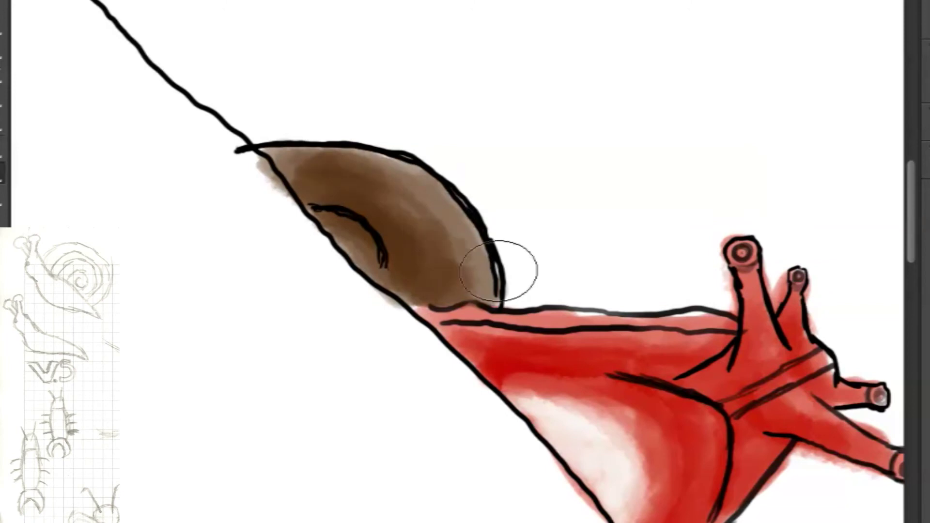
Try brush sizes of 10 and 20 for the body texture
{"action": "mouse_move", "coordinate": [548, 296]}
{"action": "left_mouse_down"}
{"action": "mouse_move", "coordinate": [441, 169]}
{"action": "mouse_move", "coordinate": [419, 160]}
{"action": "left_mouse_up"}
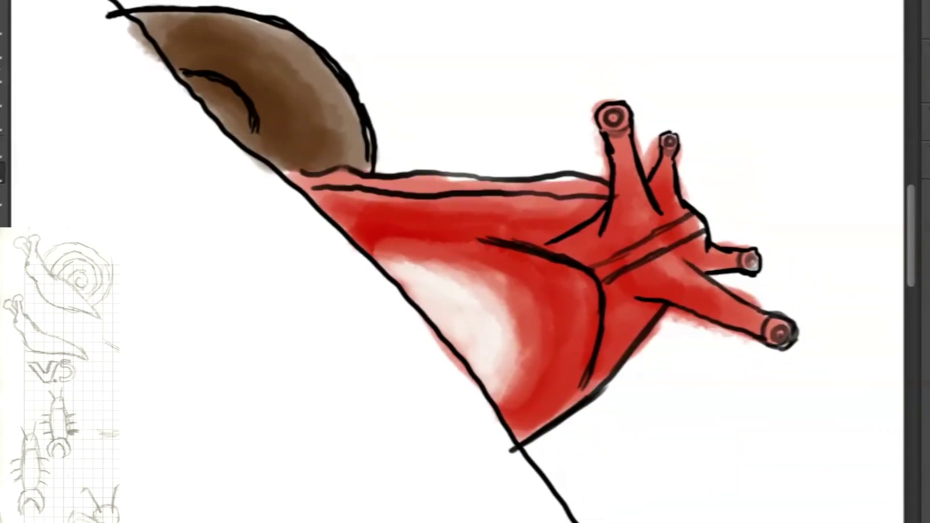
{"action": "right_click", "coordinate": [576, 247]}
{"action": "type", "text": "10"}
{"action": "key", "text": "Return"}
{"action": "right_click", "coordinate": [729, 158]}
{"action": "type", "text": "20"}
{"action": "key", "text": "Return"}
Set the brush size to 15 and draw short grey tick marks along the narrow band at the body's upper edge
{"action": "right_click", "coordinate": [545, 260]}
{"action": "type", "text": "15"}
{"action": "key", "text": "Return"}
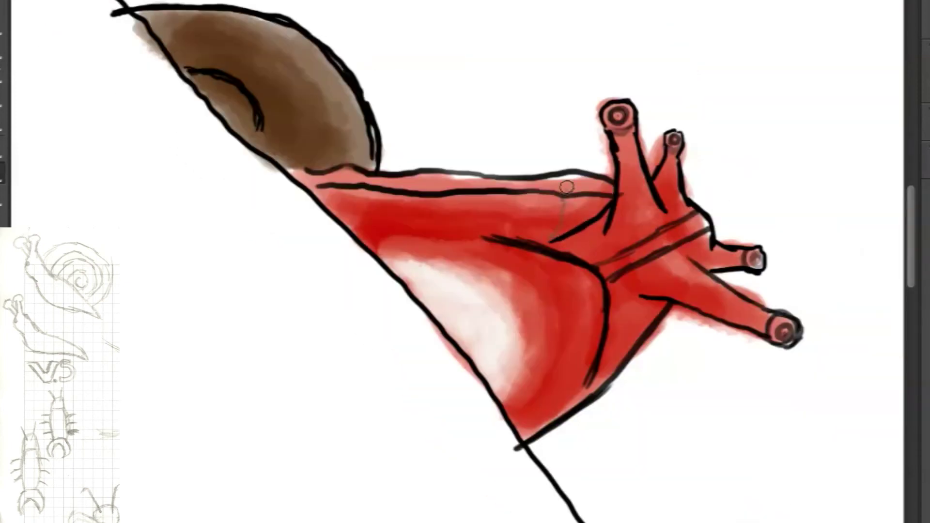
{"action": "mouse_move", "coordinate": [567, 187]}
{"action": "left_mouse_down"}
{"action": "mouse_move", "coordinate": [457, 184]}
{"action": "mouse_move", "coordinate": [496, 176]}
{"action": "mouse_move", "coordinate": [526, 198]}
{"action": "mouse_move", "coordinate": [441, 196]}
{"action": "mouse_move", "coordinate": [361, 173]}
{"action": "mouse_move", "coordinate": [321, 178]}
{"action": "mouse_move", "coordinate": [342, 185]}
{"action": "left_mouse_up"}
{"action": "left_click_drag", "start_coordinate": [307, 175], "coordinate": [314, 183]}
{"action": "left_click_drag", "start_coordinate": [362, 174], "coordinate": [410, 189]}
{"action": "mouse_move", "coordinate": [419, 175]}
{"action": "left_mouse_down"}
{"action": "mouse_move", "coordinate": [426, 190]}
{"action": "mouse_move", "coordinate": [443, 190]}
{"action": "left_mouse_up"}
{"action": "left_click_drag", "start_coordinate": [453, 176], "coordinate": [456, 187]}
Cover the snail's red body and pale belly with a net of small grey scale shapes
{"action": "mouse_move", "coordinate": [325, 197]}
{"action": "left_mouse_down"}
{"action": "mouse_move", "coordinate": [356, 198]}
{"action": "mouse_move", "coordinate": [354, 216]}
{"action": "mouse_move", "coordinate": [387, 196]}
{"action": "mouse_move", "coordinate": [401, 218]}
{"action": "mouse_move", "coordinate": [368, 239]}
{"action": "mouse_move", "coordinate": [397, 228]}
{"action": "mouse_move", "coordinate": [394, 207]}
{"action": "mouse_move", "coordinate": [404, 198]}
{"action": "mouse_move", "coordinate": [409, 210]}
{"action": "mouse_move", "coordinate": [428, 187]}
{"action": "mouse_move", "coordinate": [405, 234]}
{"action": "mouse_move", "coordinate": [379, 249]}
{"action": "mouse_move", "coordinate": [418, 232]}
{"action": "mouse_move", "coordinate": [409, 259]}
{"action": "mouse_move", "coordinate": [429, 202]}
{"action": "mouse_move", "coordinate": [433, 215]}
{"action": "mouse_move", "coordinate": [417, 229]}
{"action": "mouse_move", "coordinate": [440, 226]}
{"action": "mouse_move", "coordinate": [416, 274]}
{"action": "left_mouse_up"}
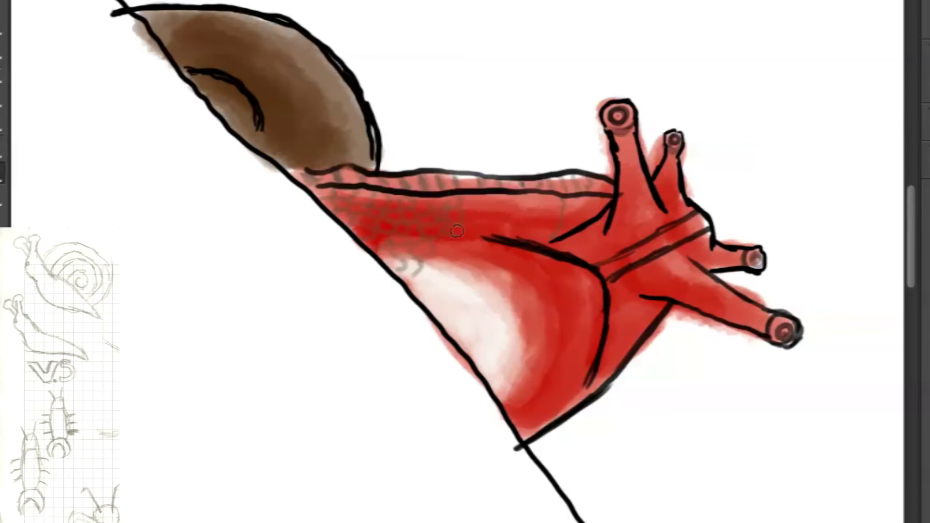
{"action": "mouse_move", "coordinate": [444, 266]}
{"action": "left_mouse_down"}
{"action": "mouse_move", "coordinate": [467, 227]}
{"action": "mouse_move", "coordinate": [454, 267]}
{"action": "mouse_move", "coordinate": [417, 210]}
{"action": "mouse_move", "coordinate": [411, 281]}
{"action": "mouse_move", "coordinate": [444, 286]}
{"action": "mouse_move", "coordinate": [476, 244]}
{"action": "left_mouse_up"}
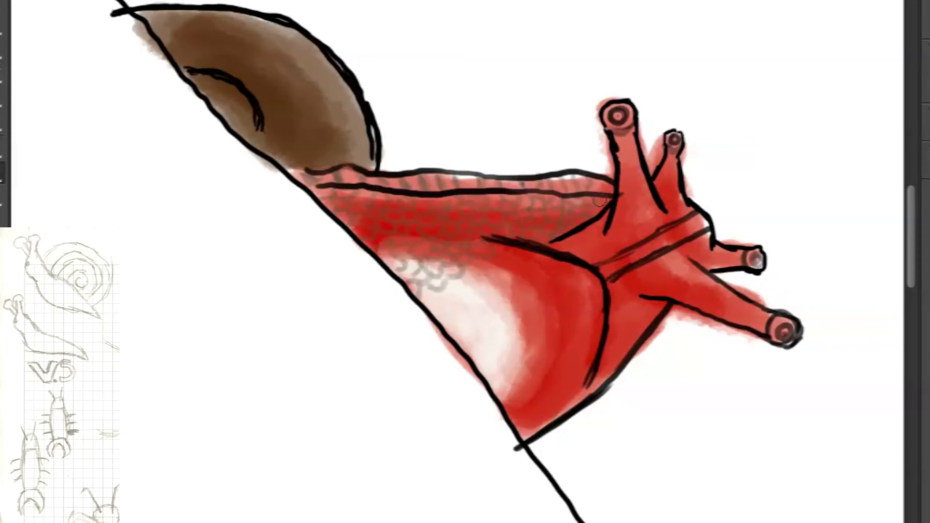
{"action": "mouse_move", "coordinate": [475, 271]}
{"action": "left_mouse_down"}
{"action": "mouse_move", "coordinate": [452, 305]}
{"action": "mouse_move", "coordinate": [506, 256]}
{"action": "mouse_move", "coordinate": [462, 313]}
{"action": "mouse_move", "coordinate": [489, 298]}
{"action": "mouse_move", "coordinate": [518, 298]}
{"action": "mouse_move", "coordinate": [531, 261]}
{"action": "mouse_move", "coordinate": [473, 335]}
{"action": "mouse_move", "coordinate": [480, 358]}
{"action": "mouse_move", "coordinate": [502, 320]}
{"action": "mouse_move", "coordinate": [511, 336]}
{"action": "mouse_move", "coordinate": [497, 356]}
{"action": "left_mouse_up"}
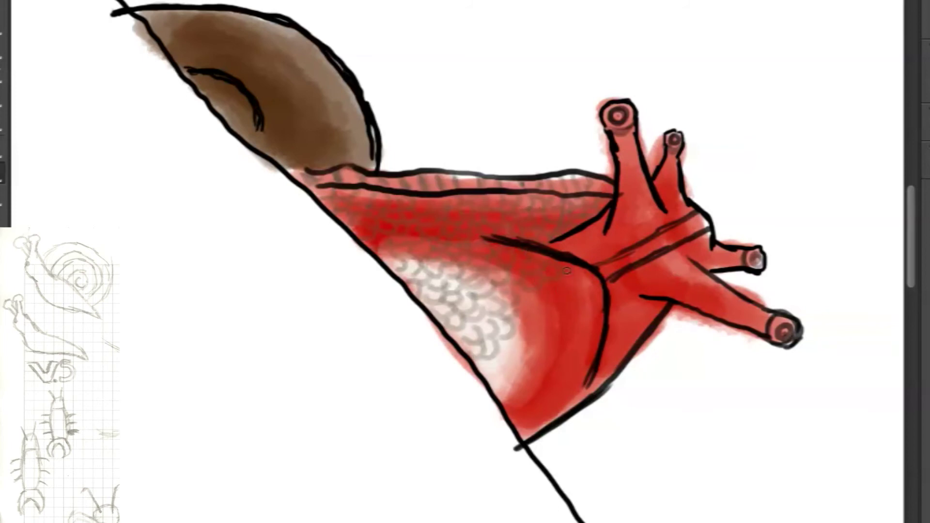
{"action": "mouse_move", "coordinate": [518, 315]}
{"action": "left_mouse_down"}
{"action": "mouse_move", "coordinate": [494, 381]}
{"action": "mouse_move", "coordinate": [493, 368]}
{"action": "mouse_move", "coordinate": [531, 362]}
{"action": "mouse_move", "coordinate": [581, 299]}
{"action": "mouse_move", "coordinate": [553, 324]}
{"action": "mouse_move", "coordinate": [511, 401]}
{"action": "mouse_move", "coordinate": [512, 359]}
{"action": "mouse_move", "coordinate": [517, 369]}
{"action": "mouse_move", "coordinate": [529, 334]}
{"action": "left_mouse_up"}
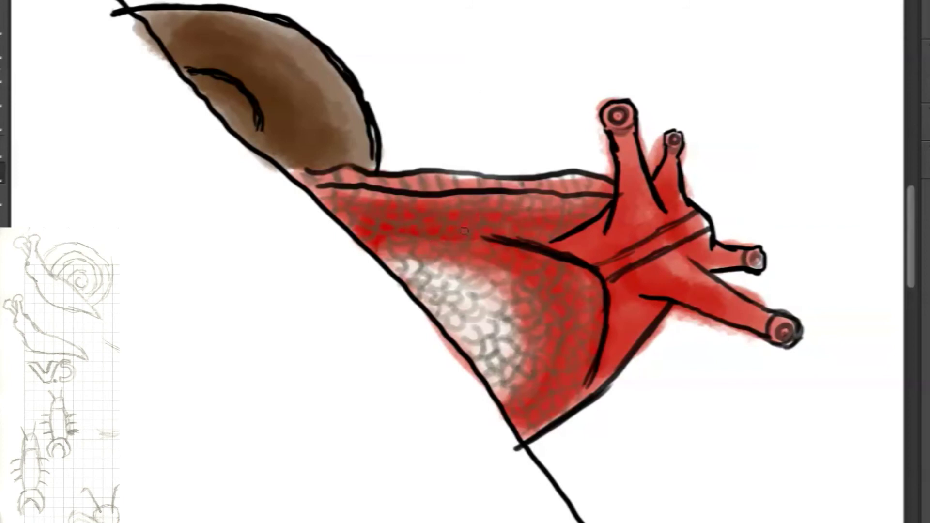
{"action": "mouse_move", "coordinate": [441, 307]}
{"action": "left_mouse_down"}
{"action": "mouse_move", "coordinate": [493, 254]}
{"action": "mouse_move", "coordinate": [506, 266]}
{"action": "mouse_move", "coordinate": [497, 326]}
{"action": "mouse_move", "coordinate": [466, 227]}
{"action": "mouse_move", "coordinate": [477, 297]}
{"action": "mouse_move", "coordinate": [488, 273]}
{"action": "mouse_move", "coordinate": [452, 314]}
{"action": "mouse_move", "coordinate": [484, 321]}
{"action": "mouse_move", "coordinate": [486, 347]}
{"action": "left_mouse_up"}
{"action": "mouse_move", "coordinate": [476, 327]}
{"action": "left_mouse_down"}
{"action": "mouse_move", "coordinate": [498, 302]}
{"action": "mouse_move", "coordinate": [493, 285]}
{"action": "left_mouse_up"}
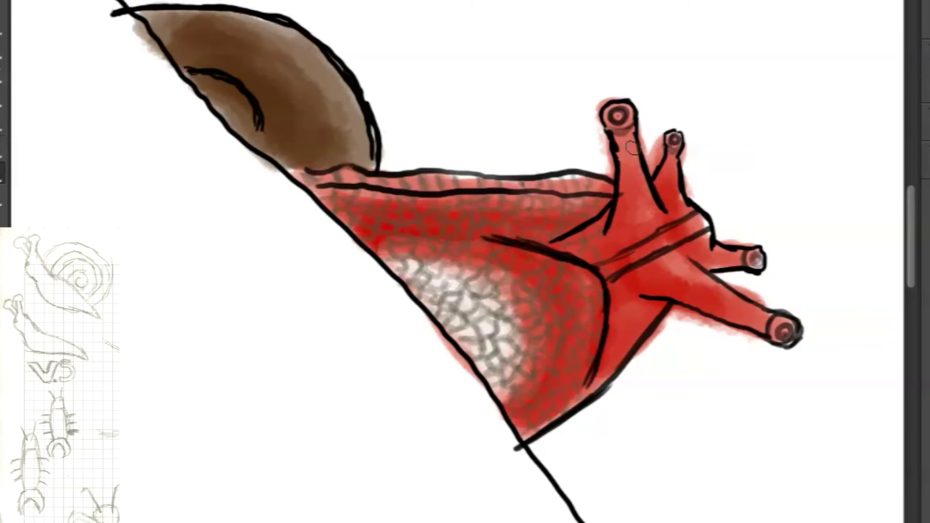
Extend the faint grey scale texture over the snail's head and the bases of its tentacles
{"action": "mouse_move", "coordinate": [634, 136]}
{"action": "left_mouse_down"}
{"action": "mouse_move", "coordinate": [632, 220]}
{"action": "mouse_move", "coordinate": [608, 237]}
{"action": "mouse_move", "coordinate": [628, 214]}
{"action": "left_mouse_up"}
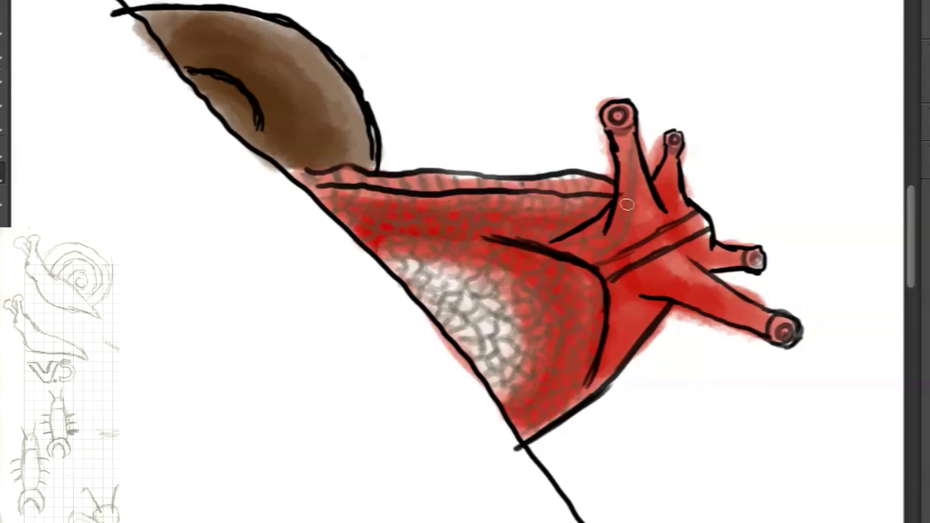
{"action": "left_click_drag", "start_coordinate": [632, 151], "coordinate": [618, 148]}
{"action": "left_click_drag", "start_coordinate": [642, 183], "coordinate": [647, 322]}
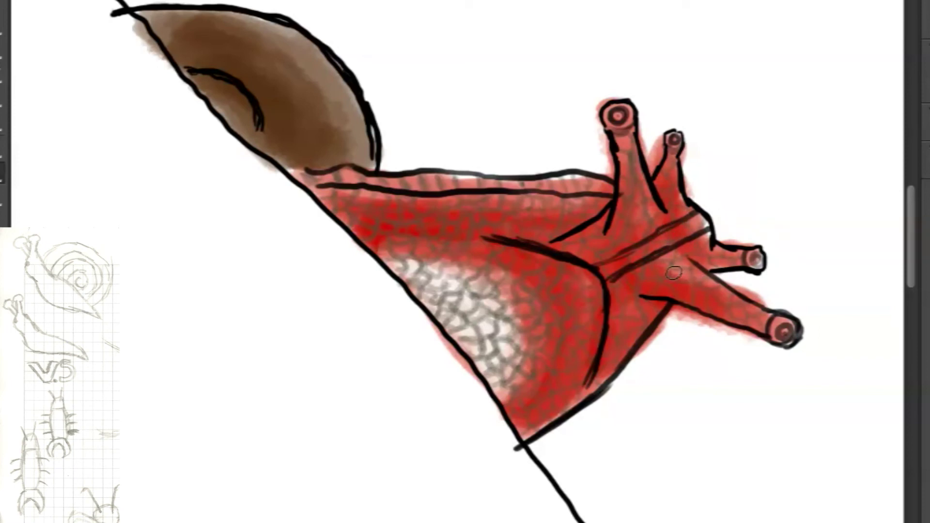
Set the brush size to 3 and draw fine light streaks radiating from the shell's inner coil to its rim
{"action": "left_click_drag", "start_coordinate": [350, 29], "coordinate": [629, 180]}
{"action": "mouse_move", "coordinate": [442, 152]}
{"action": "left_mouse_down"}
{"action": "mouse_move", "coordinate": [462, 202]}
{"action": "mouse_move", "coordinate": [464, 166]}
{"action": "left_mouse_up"}
{"action": "right_click", "coordinate": [513, 155]}
{"action": "type", "text": "3"}
{"action": "key", "text": "Return"}
{"action": "mouse_move", "coordinate": [471, 215]}
{"action": "left_mouse_down"}
{"action": "mouse_move", "coordinate": [464, 164]}
{"action": "mouse_move", "coordinate": [476, 223]}
{"action": "mouse_move", "coordinate": [494, 174]}
{"action": "left_mouse_up"}
{"action": "mouse_move", "coordinate": [490, 221]}
{"action": "left_mouse_down"}
{"action": "mouse_move", "coordinate": [502, 186]}
{"action": "mouse_move", "coordinate": [526, 198]}
{"action": "left_mouse_up"}
{"action": "mouse_move", "coordinate": [520, 228]}
{"action": "left_mouse_down"}
{"action": "mouse_move", "coordinate": [557, 200]}
{"action": "mouse_move", "coordinate": [562, 219]}
{"action": "left_mouse_up"}
{"action": "mouse_move", "coordinate": [533, 248]}
{"action": "left_mouse_down"}
{"action": "mouse_move", "coordinate": [579, 221]}
{"action": "mouse_move", "coordinate": [597, 237]}
{"action": "left_mouse_up"}
{"action": "left_click_drag", "start_coordinate": [547, 265], "coordinate": [606, 252]}
{"action": "left_click_drag", "start_coordinate": [528, 235], "coordinate": [546, 223]}
{"action": "mouse_move", "coordinate": [512, 221]}
{"action": "left_mouse_down"}
{"action": "mouse_move", "coordinate": [538, 199]}
{"action": "mouse_move", "coordinate": [518, 198]}
{"action": "left_mouse_up"}
{"action": "mouse_move", "coordinate": [484, 207]}
{"action": "left_mouse_down"}
{"action": "mouse_move", "coordinate": [501, 174]}
{"action": "mouse_move", "coordinate": [477, 168]}
{"action": "left_mouse_up"}
{"action": "left_click_drag", "start_coordinate": [545, 273], "coordinate": [619, 269]}
{"action": "mouse_move", "coordinate": [544, 281]}
{"action": "left_mouse_down"}
{"action": "mouse_move", "coordinate": [643, 280]}
{"action": "mouse_move", "coordinate": [632, 297]}
{"action": "left_mouse_up"}
{"action": "left_click_drag", "start_coordinate": [559, 307], "coordinate": [630, 309]}
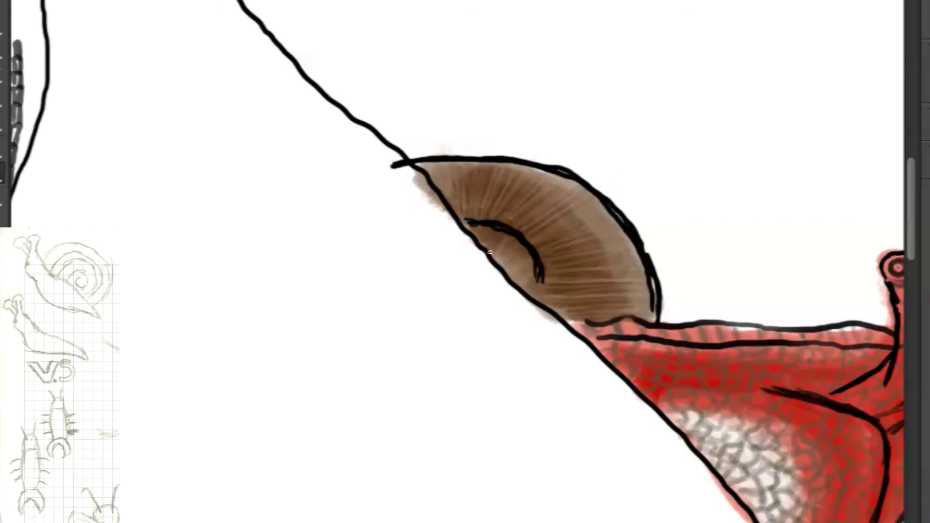
Add dark brown radial streaks between the light ones on the shell and shade the inner coil
{"action": "mouse_move", "coordinate": [482, 218]}
{"action": "left_mouse_down"}
{"action": "mouse_move", "coordinate": [487, 173]}
{"action": "mouse_move", "coordinate": [519, 192]}
{"action": "left_mouse_up"}
{"action": "left_click_drag", "start_coordinate": [522, 217], "coordinate": [544, 199]}
{"action": "left_click_drag", "start_coordinate": [530, 233], "coordinate": [557, 213]}
{"action": "left_click_drag", "start_coordinate": [539, 246], "coordinate": [572, 234]}
{"action": "mouse_move", "coordinate": [542, 255]}
{"action": "left_mouse_down"}
{"action": "mouse_move", "coordinate": [616, 237]}
{"action": "mouse_move", "coordinate": [611, 256]}
{"action": "left_mouse_up"}
{"action": "left_click_drag", "start_coordinate": [560, 271], "coordinate": [589, 261]}
{"action": "left_click_drag", "start_coordinate": [499, 221], "coordinate": [506, 187]}
{"action": "left_click_drag", "start_coordinate": [515, 227], "coordinate": [529, 209]}
{"action": "left_click_drag", "start_coordinate": [534, 248], "coordinate": [579, 216]}
{"action": "mouse_move", "coordinate": [543, 265]}
{"action": "left_mouse_down"}
{"action": "mouse_move", "coordinate": [592, 240]}
{"action": "mouse_move", "coordinate": [620, 273]}
{"action": "left_mouse_up"}
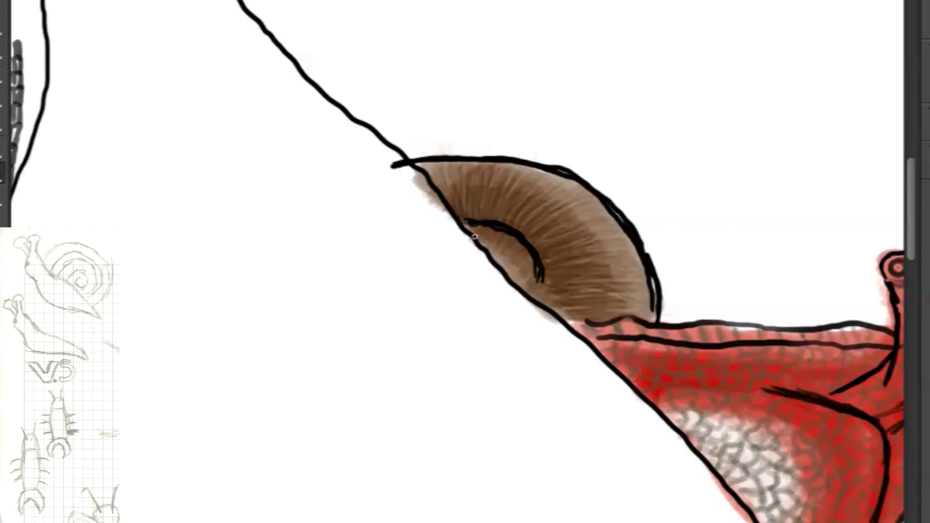
{"action": "left_click_drag", "start_coordinate": [526, 251], "coordinate": [536, 300]}
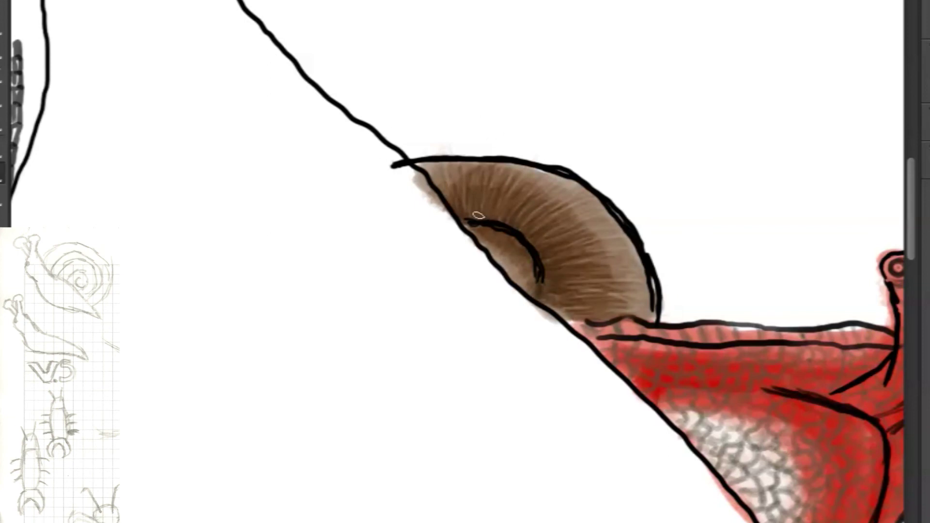
Examine the coloured snail, the earwig's head and the whole composition
{"action": "scroll", "coordinate": [481, 183], "scroll_direction": "down", "scroll_amount": 8}
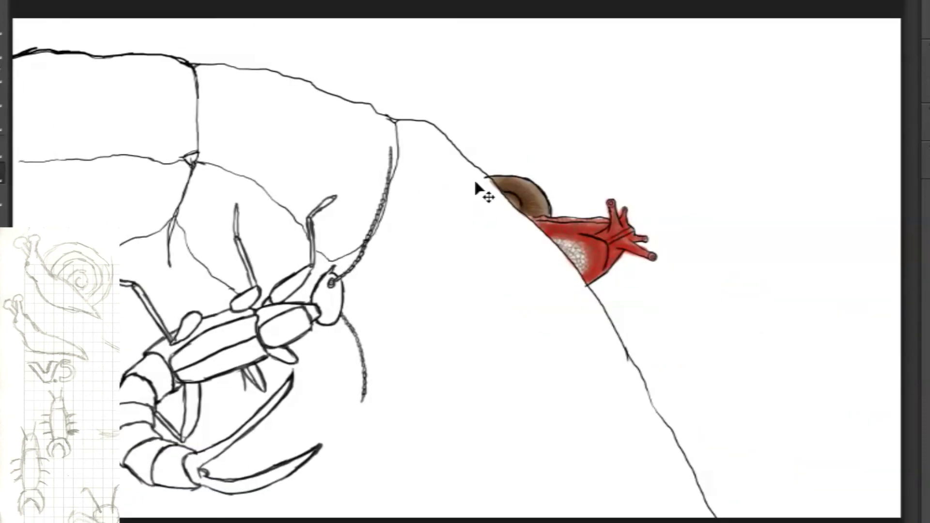
{"action": "scroll", "coordinate": [581, 203], "scroll_direction": "up", "scroll_amount": 8}
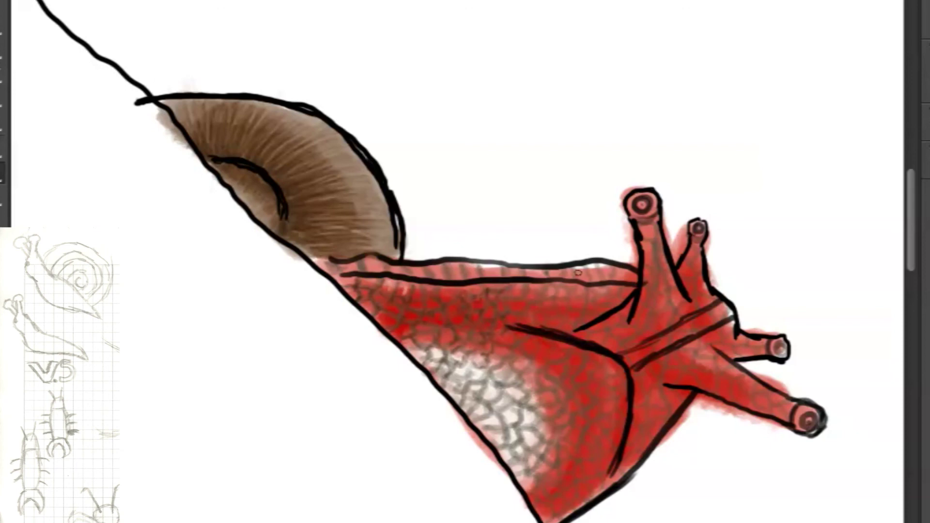
{"action": "left_click_drag", "start_coordinate": [656, 209], "coordinate": [642, 206]}
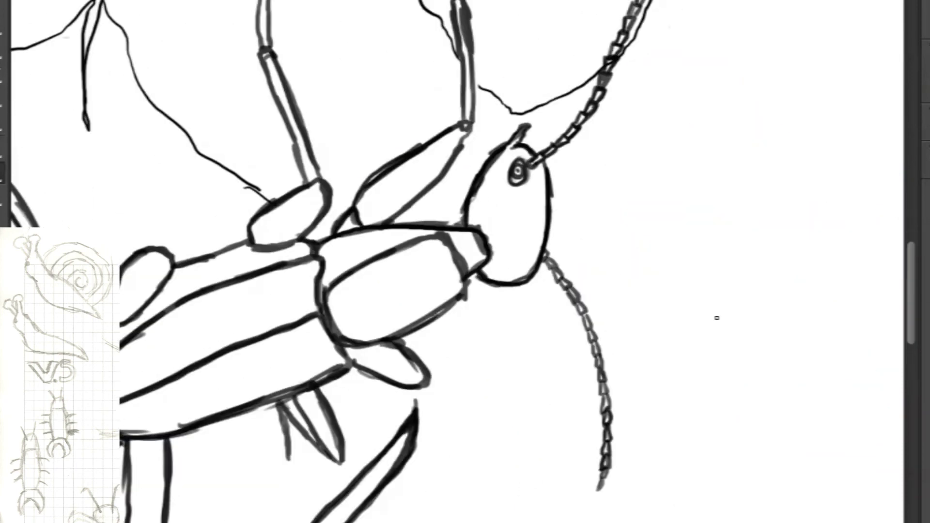
{"action": "left_click_drag", "start_coordinate": [570, 99], "coordinate": [681, 191]}
{"action": "key", "text": "ctrl+minus"}
{"action": "key", "text": "ctrl+minus"}
{"action": "key", "text": "ctrl+minus"}
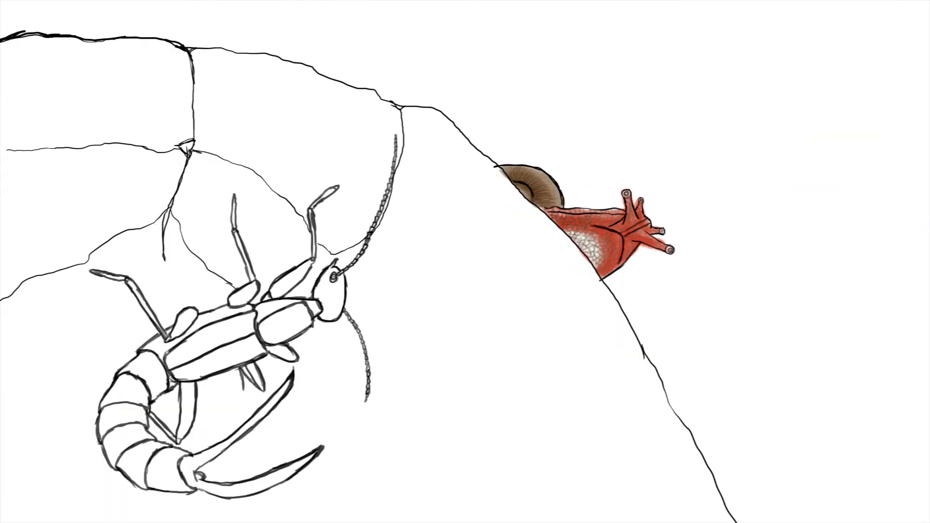